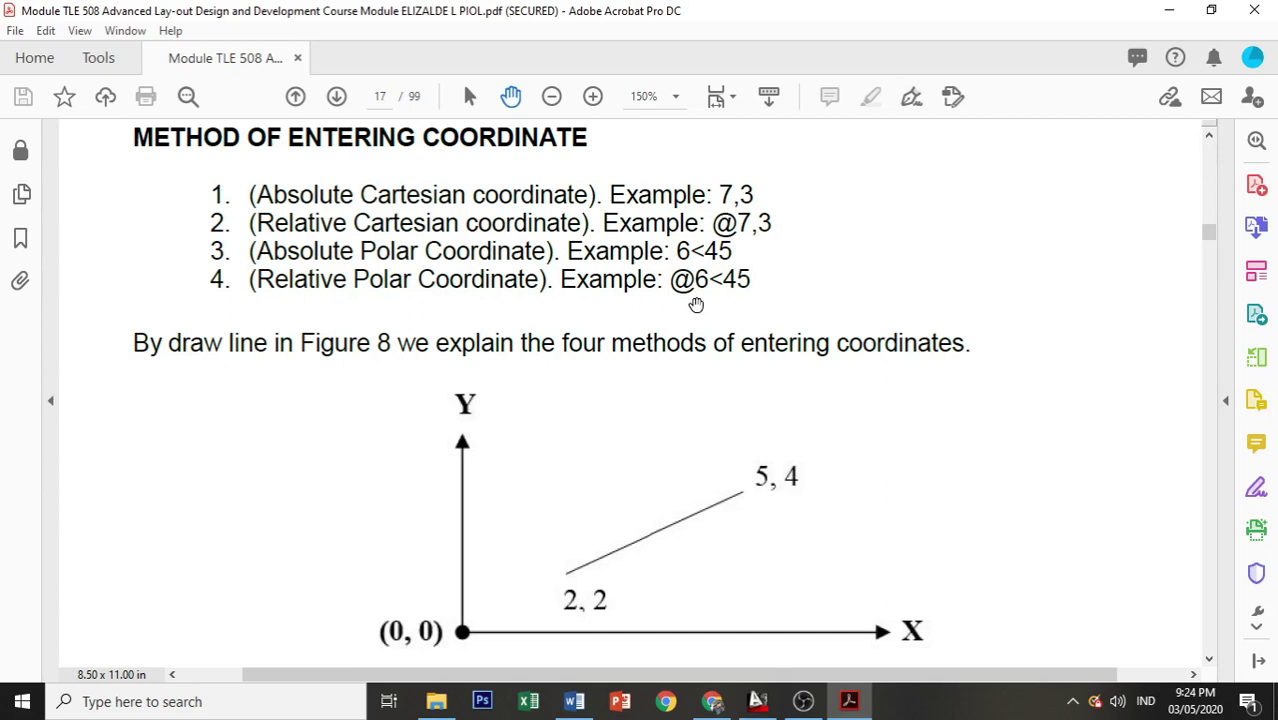
Step: Drag page 17 up so Figure 8's line from 2,2 to 5,4 is visible
{"action": "left_click_drag", "start_coordinate": [659, 585], "coordinate": [650, 480]}
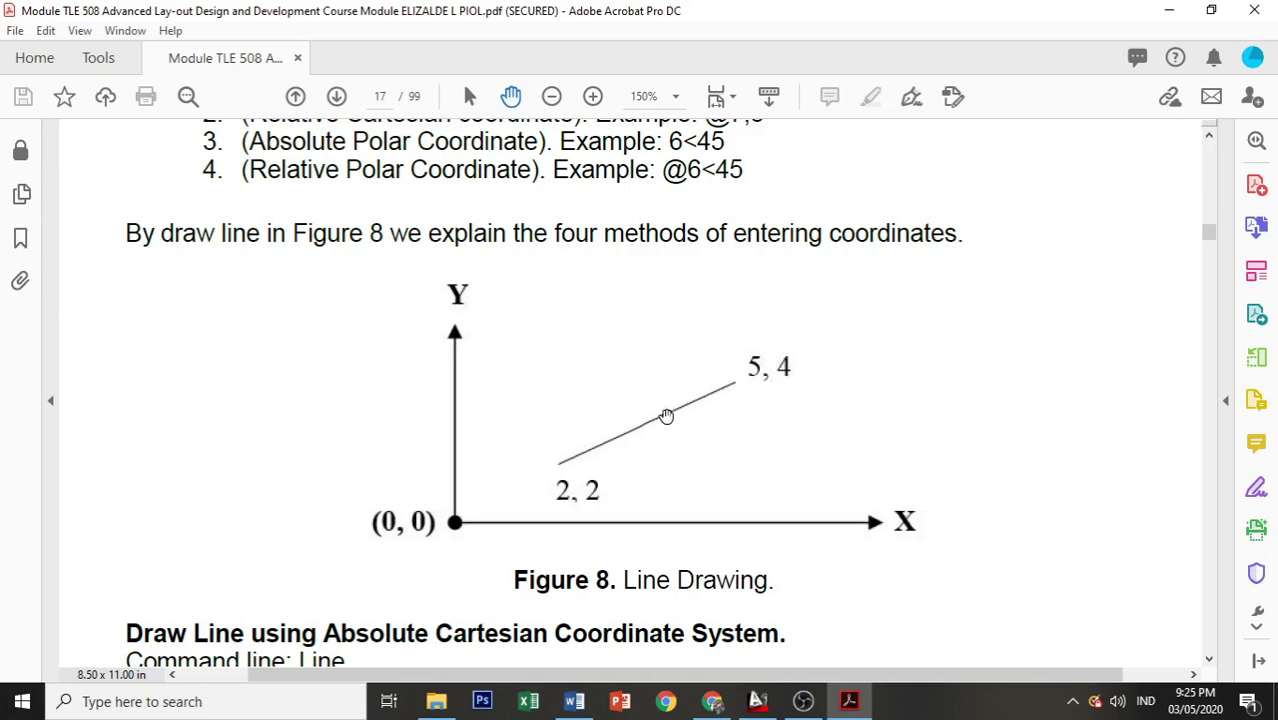
Step: Scroll down to the Project 1a - Absolute Coordinate Entry directions below Figure 8
{"action": "scroll", "coordinate": [650, 428], "scroll_direction": "down", "scroll_amount": 2}
{"action": "scroll", "coordinate": [648, 428], "scroll_direction": "down", "scroll_amount": 5}
{"action": "scroll", "coordinate": [648, 428], "scroll_direction": "down", "scroll_amount": 1}
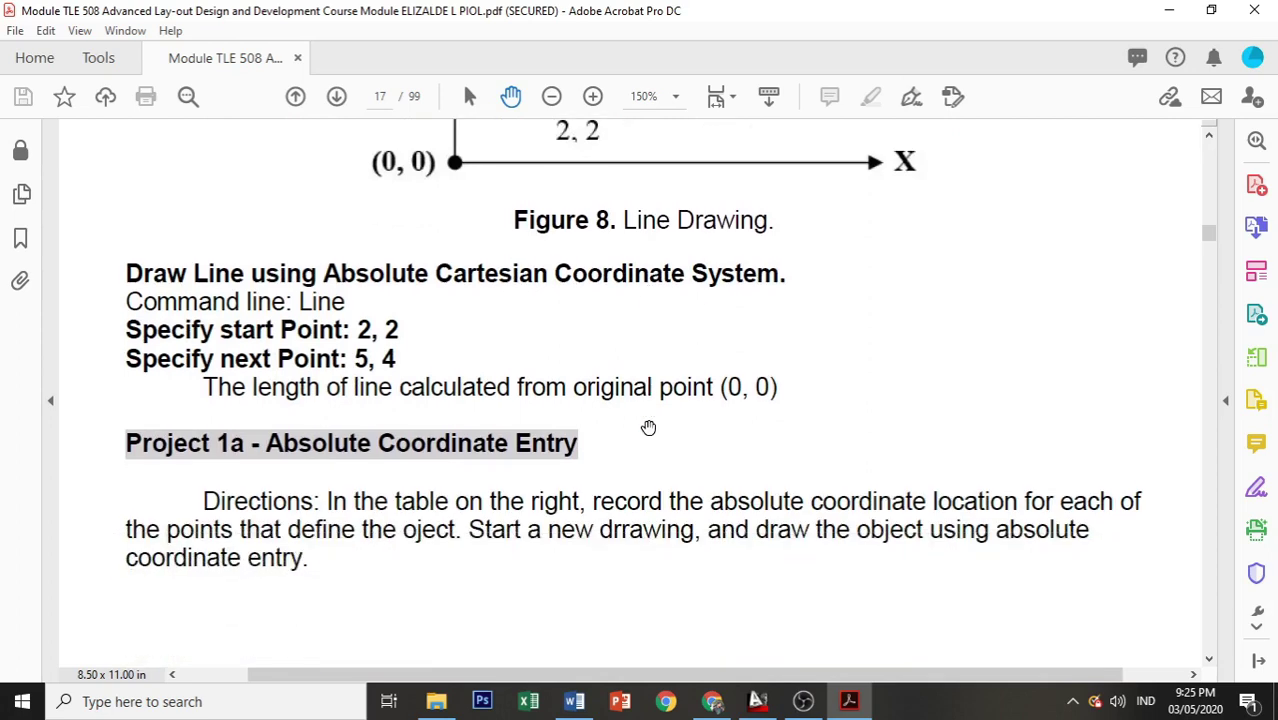
{"action": "scroll", "coordinate": [648, 428], "scroll_direction": "down", "scroll_amount": 1}
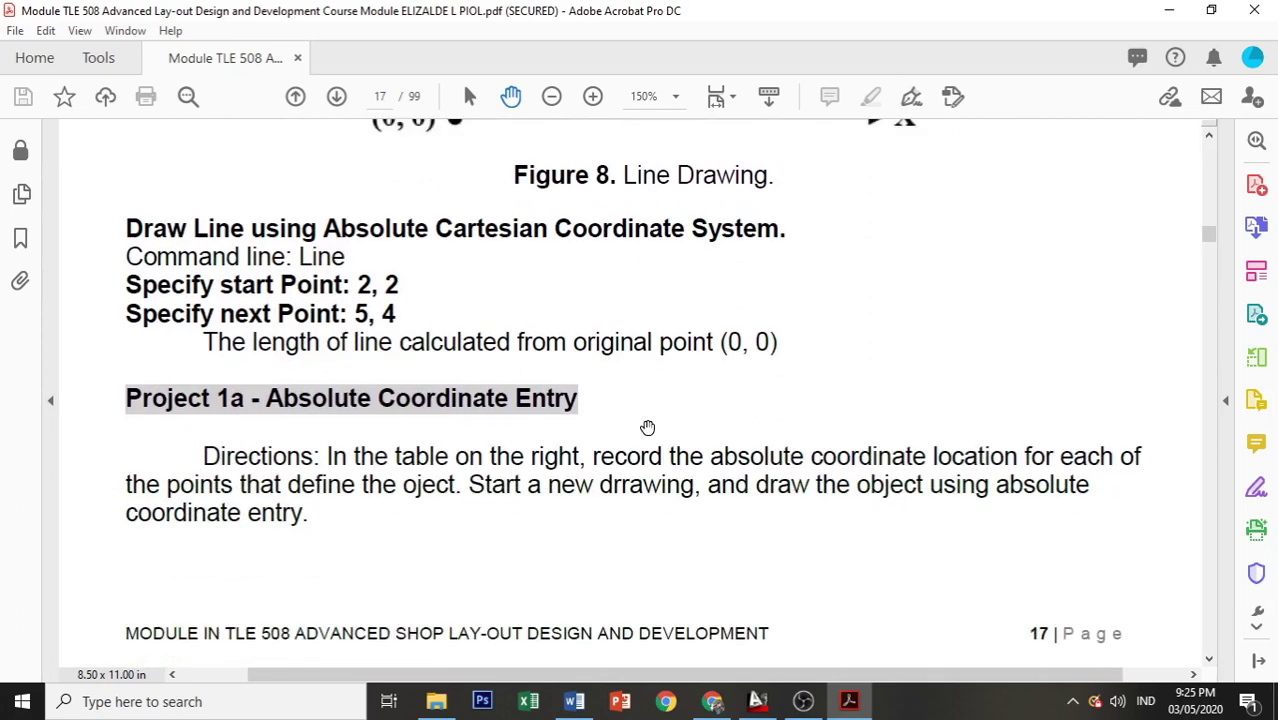
Step: In AutoCAD, turn the grid on and draw a line from 2,2 to 5,4
{"action": "left_click", "coordinate": [758, 702]}
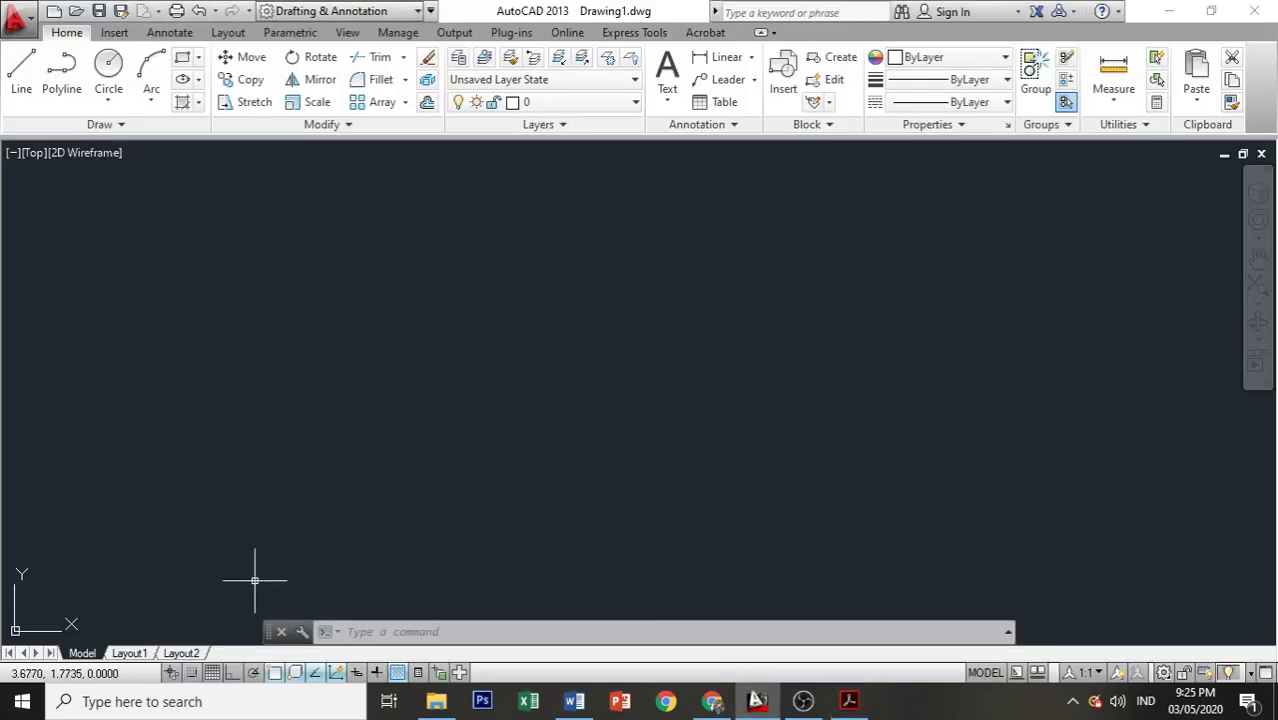
{"action": "left_click", "coordinate": [212, 672]}
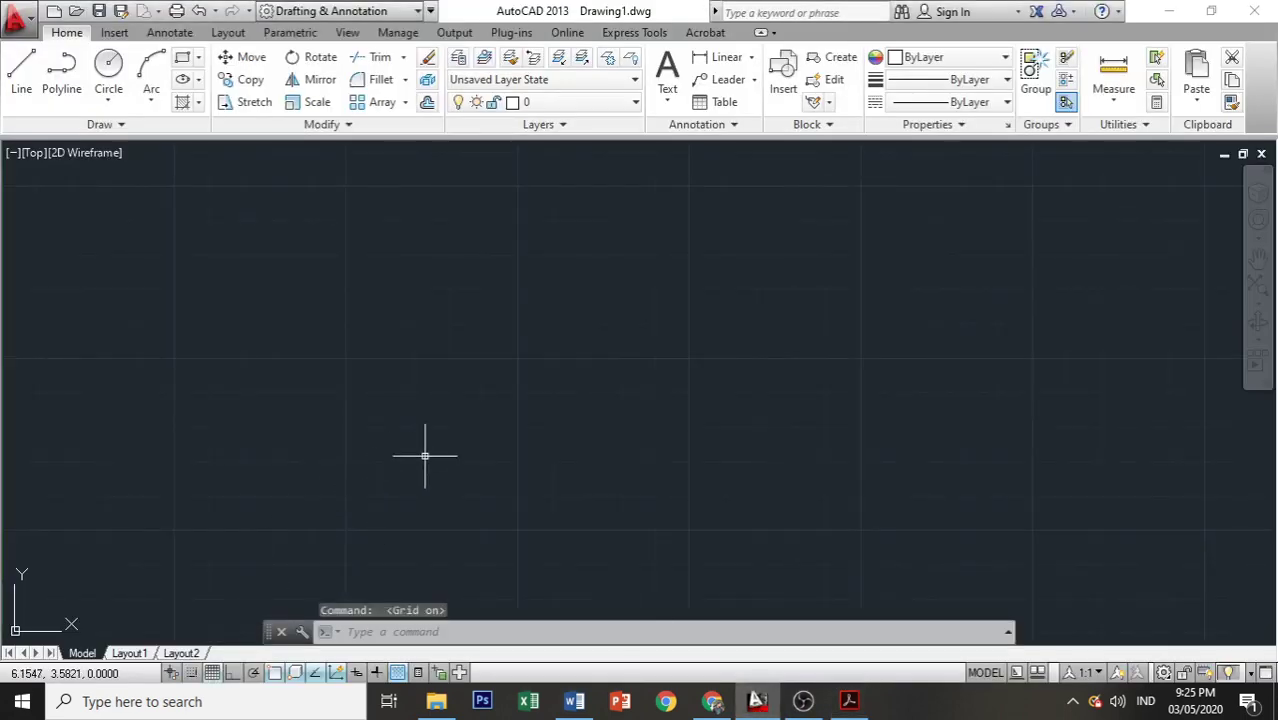
{"action": "type", "text": "L"}
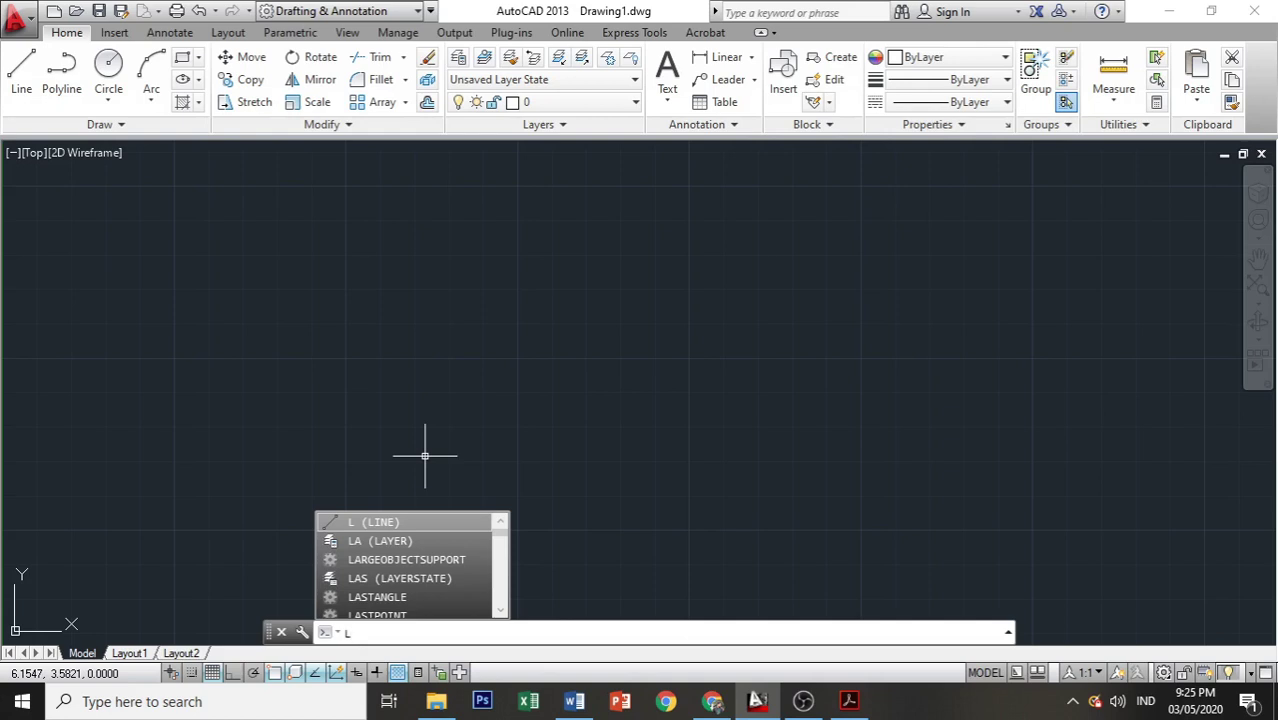
{"action": "key", "text": "Return"}
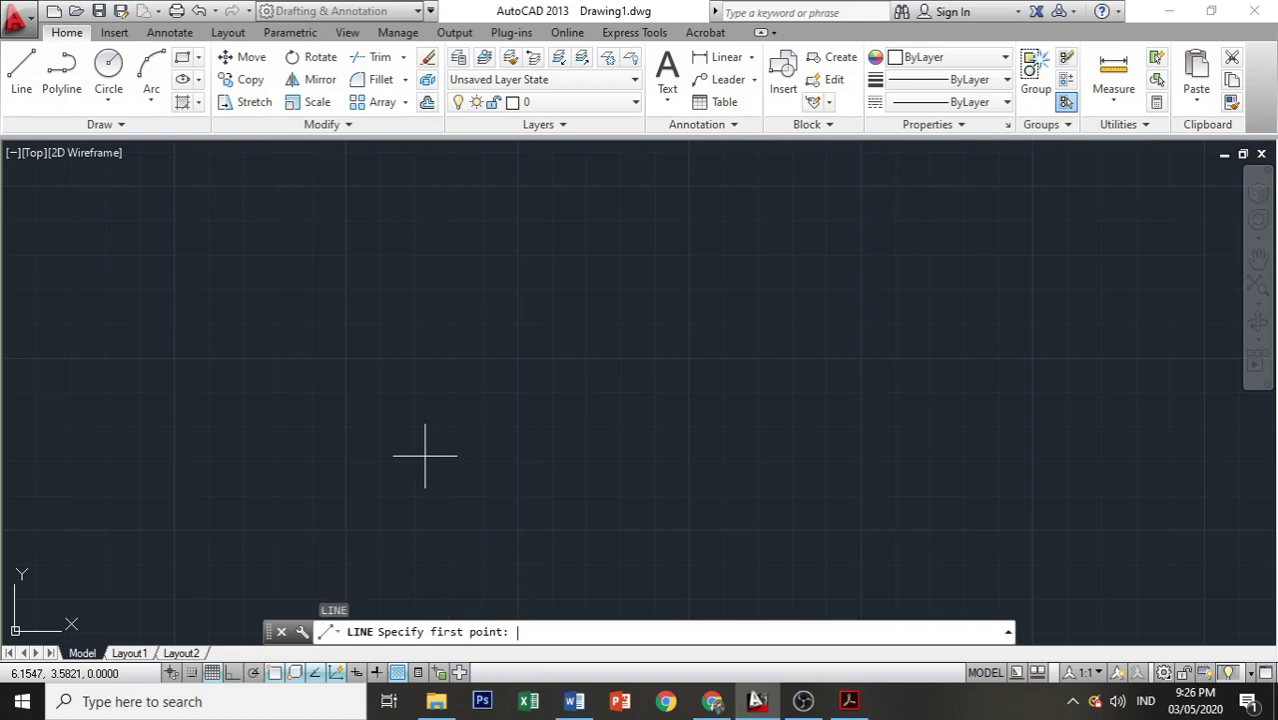
{"action": "type", "text": "2,2"}
{"action": "key", "text": "Return"}
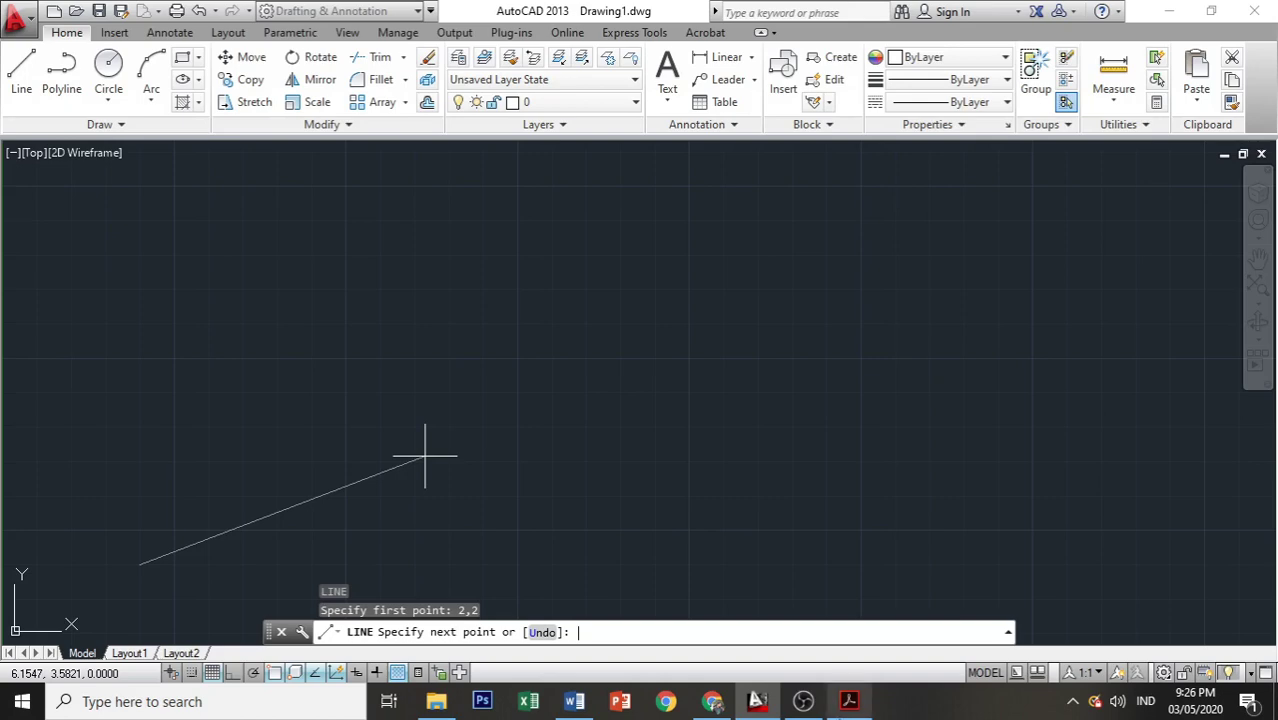
{"action": "key", "text": "alt+Tab"}
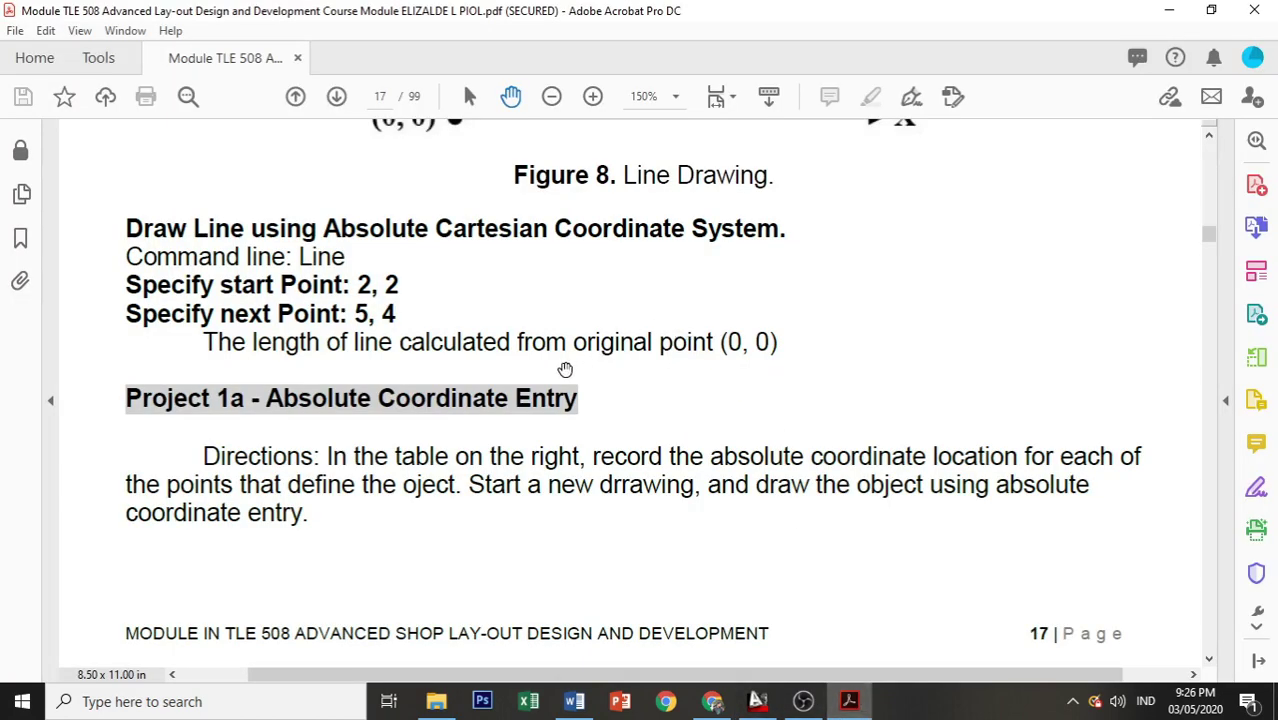
{"action": "key", "text": "alt+Tab"}
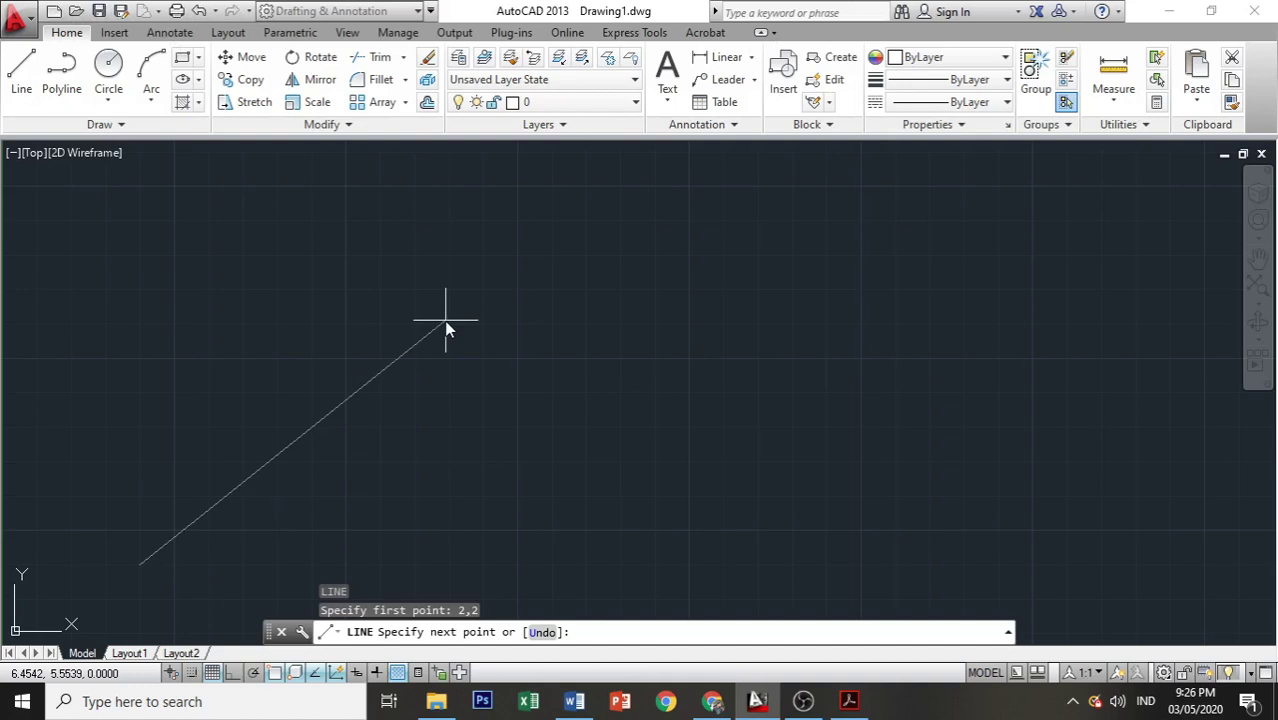
{"action": "type", "text": "5,4"}
{"action": "key", "text": "Return"}
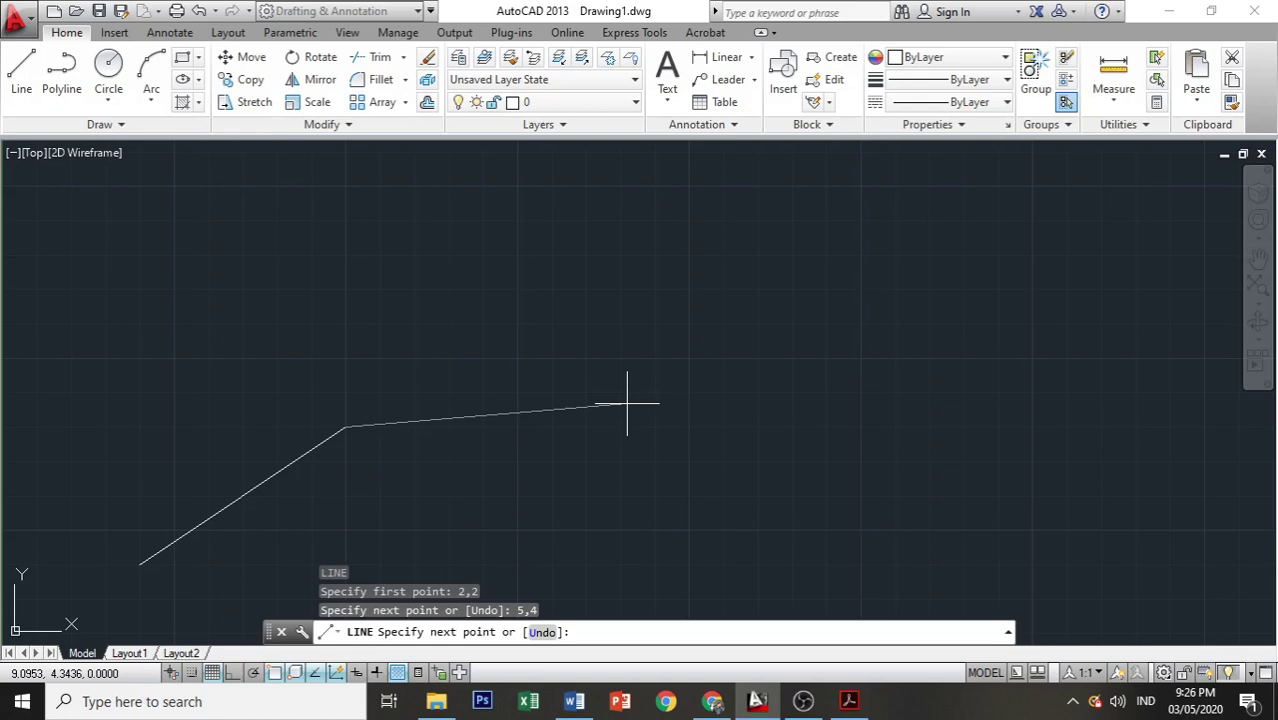
{"action": "key", "text": "Escape"}
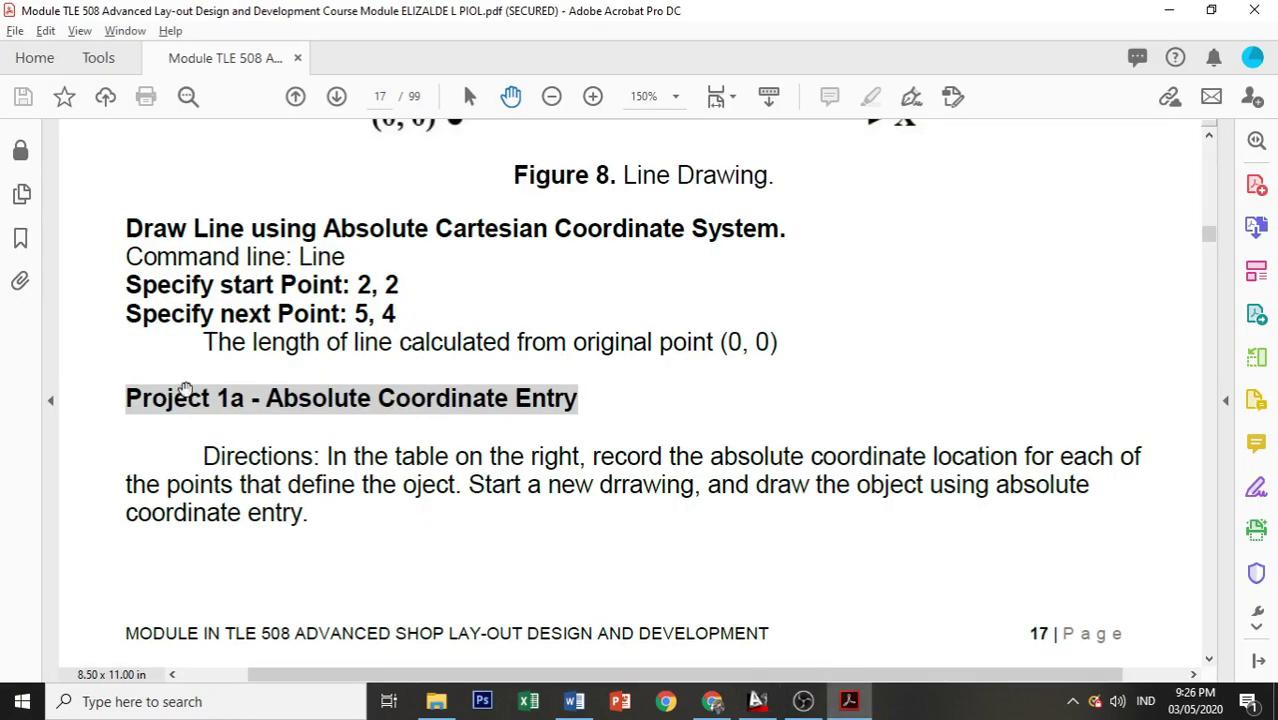
Step: Scroll to page 18 showing the I-shaped Project 1a figure and its point table
{"action": "scroll", "coordinate": [190, 390], "scroll_direction": "down", "scroll_amount": 2}
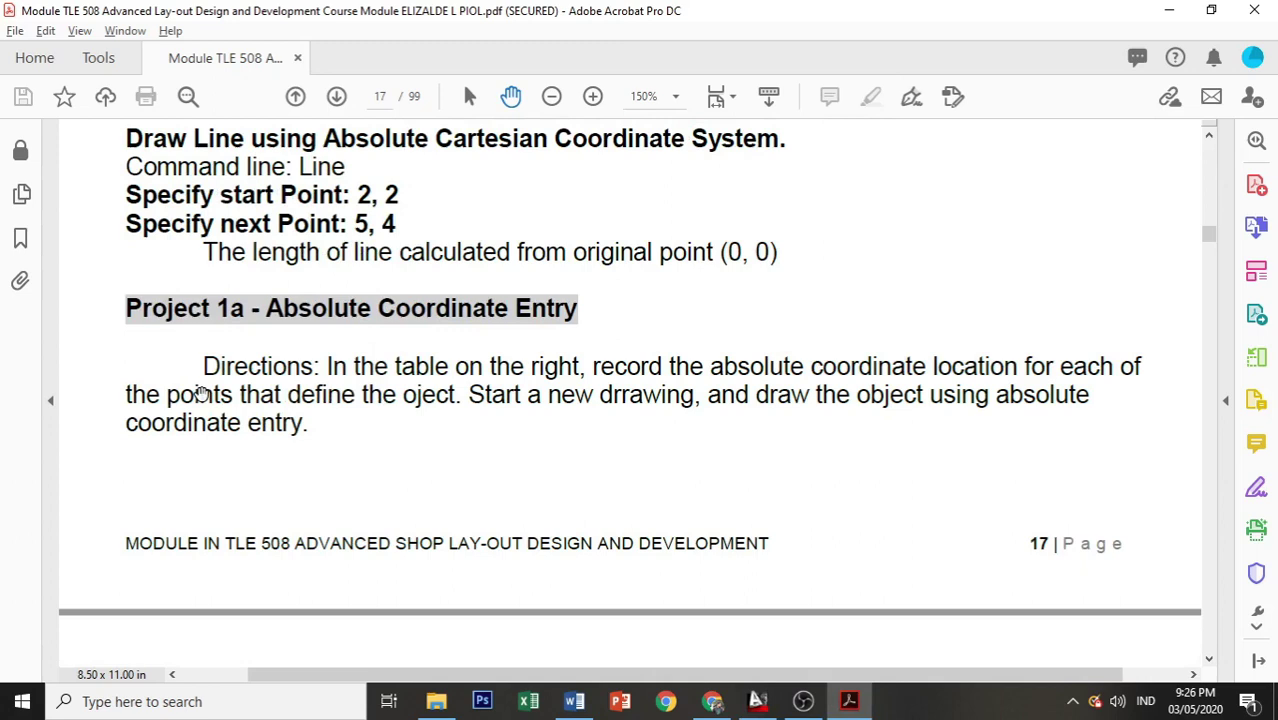
{"action": "scroll", "coordinate": [200, 390], "scroll_direction": "down", "scroll_amount": 6}
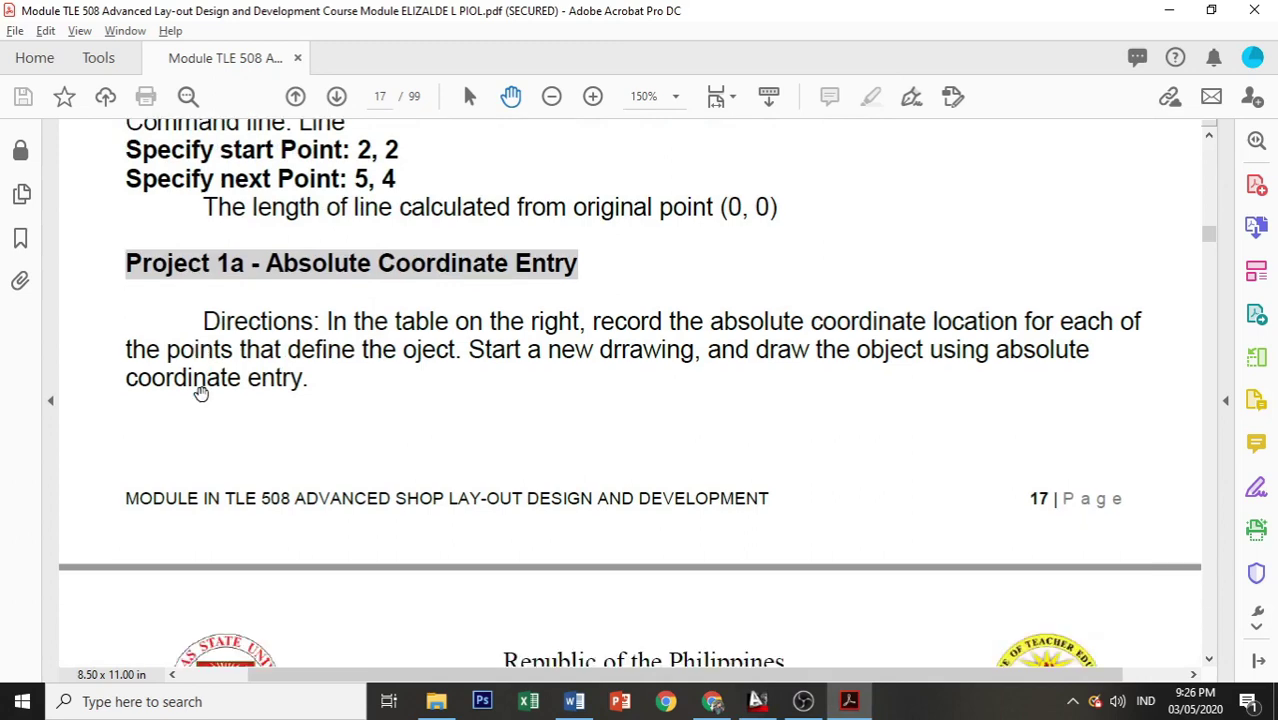
{"action": "scroll", "coordinate": [201, 393], "scroll_direction": "down", "scroll_amount": 6}
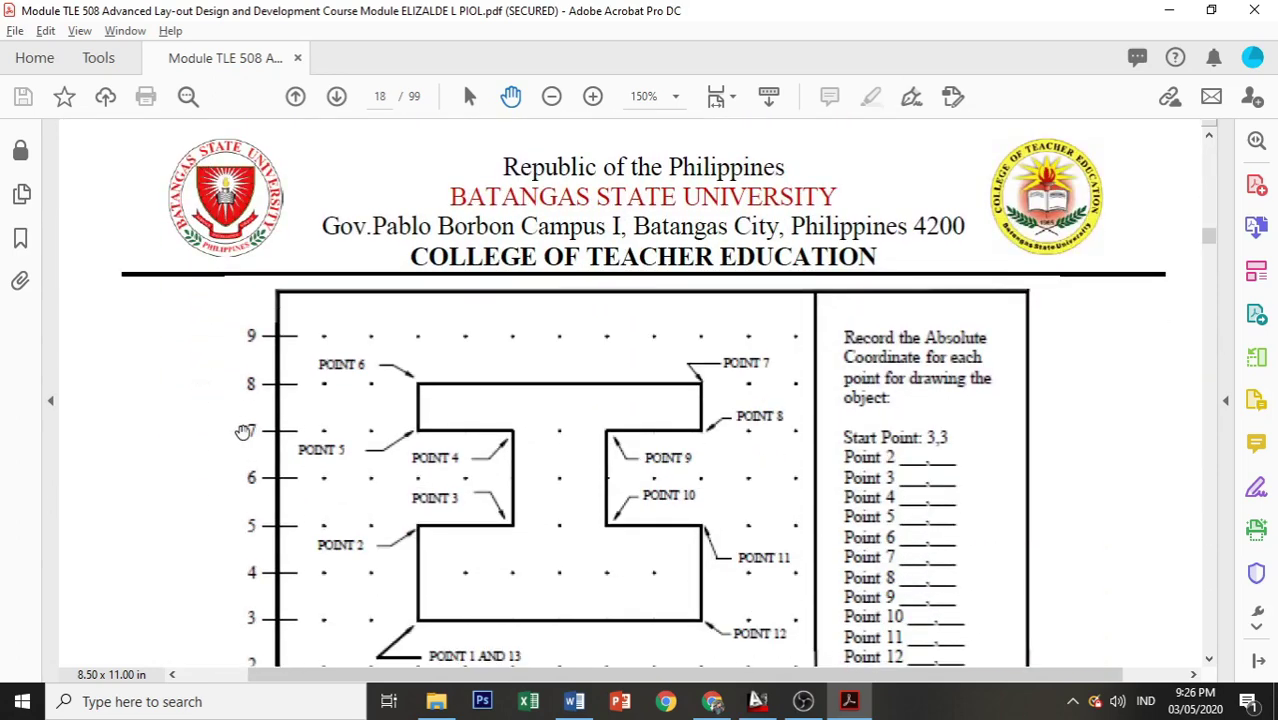
{"action": "scroll", "coordinate": [245, 430], "scroll_direction": "down", "scroll_amount": 1}
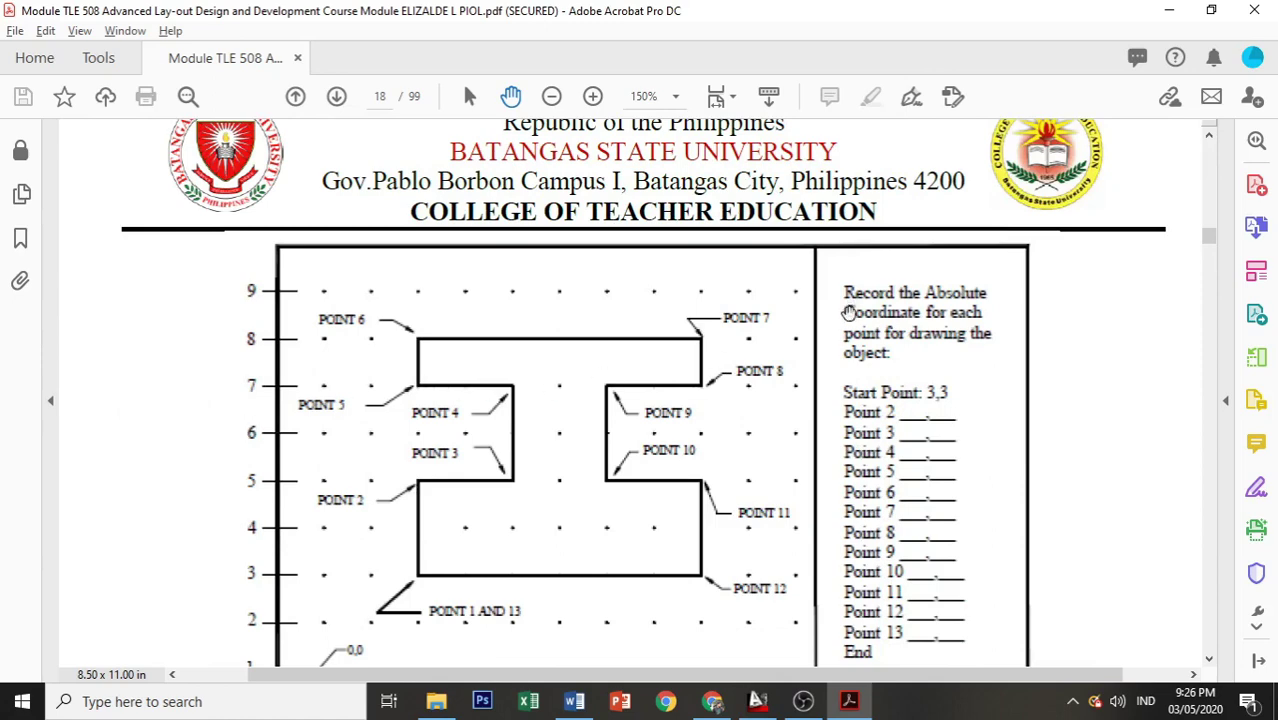
{"action": "scroll", "coordinate": [878, 362], "scroll_direction": "down", "scroll_amount": 2}
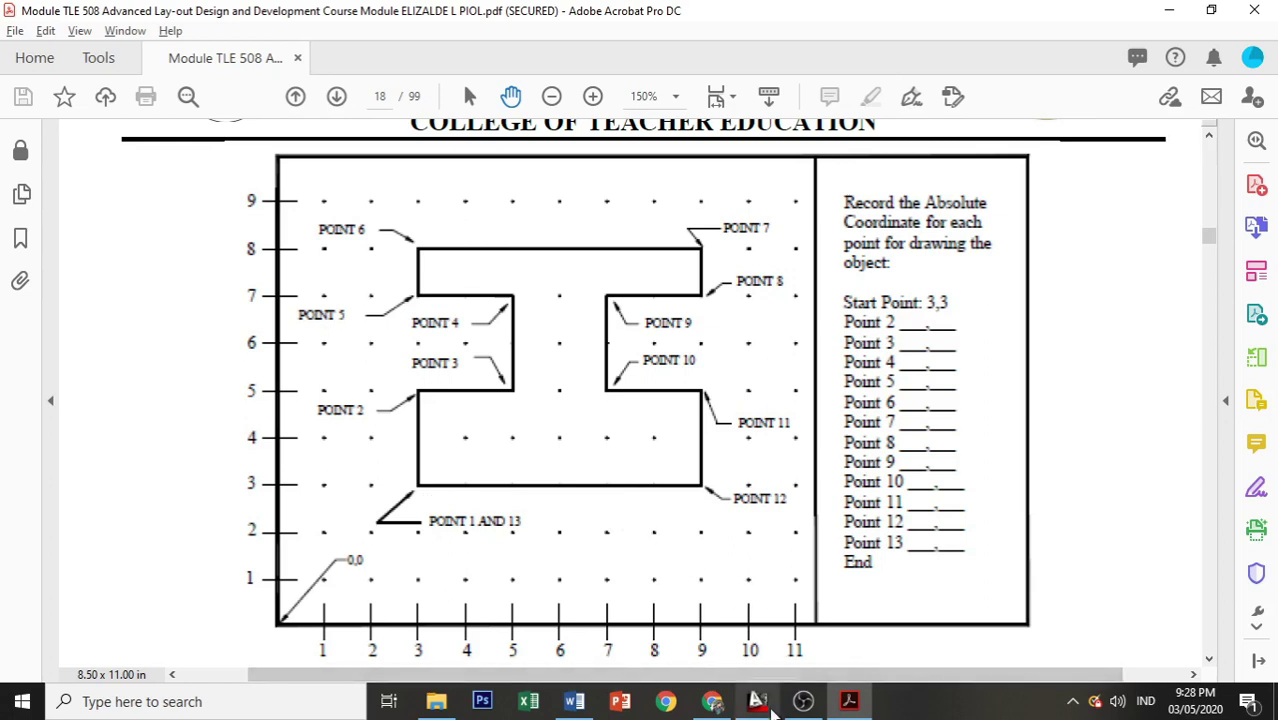
Step: Start a new drawing, dismiss the setup window, and set STARTUP to 0
{"action": "left_click", "coordinate": [770, 708]}
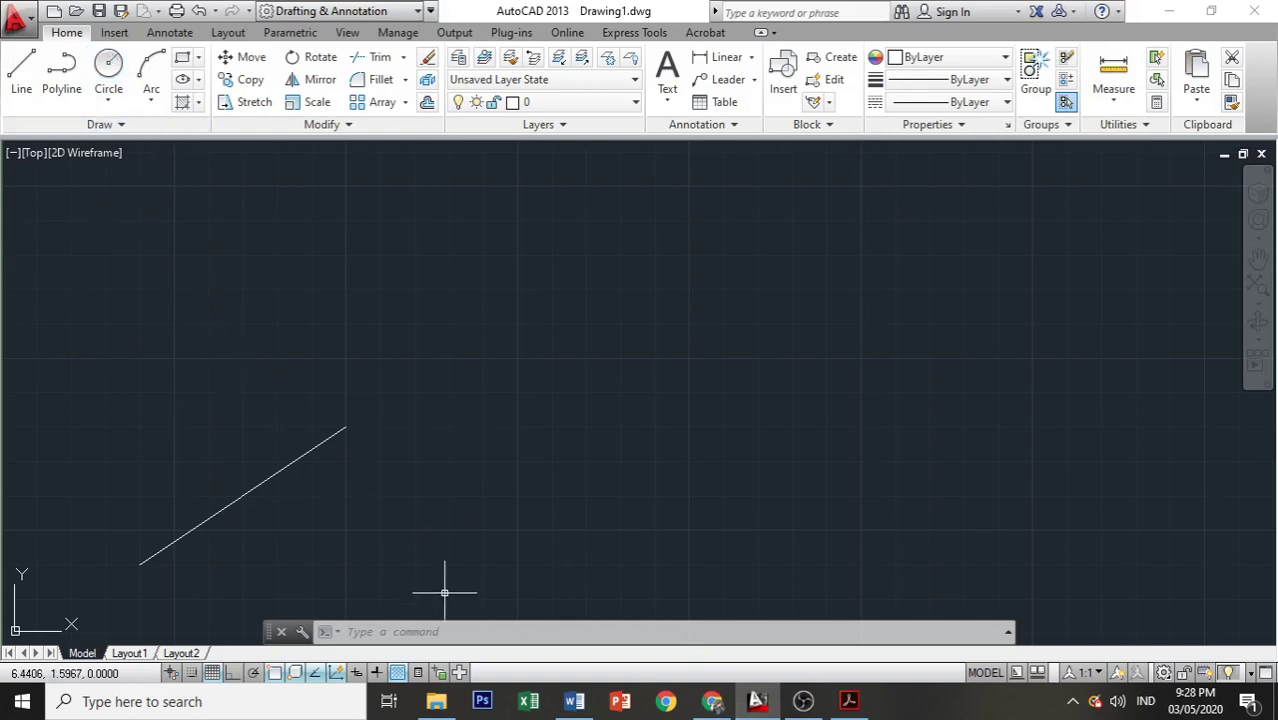
{"action": "key", "text": "ctrl+n"}
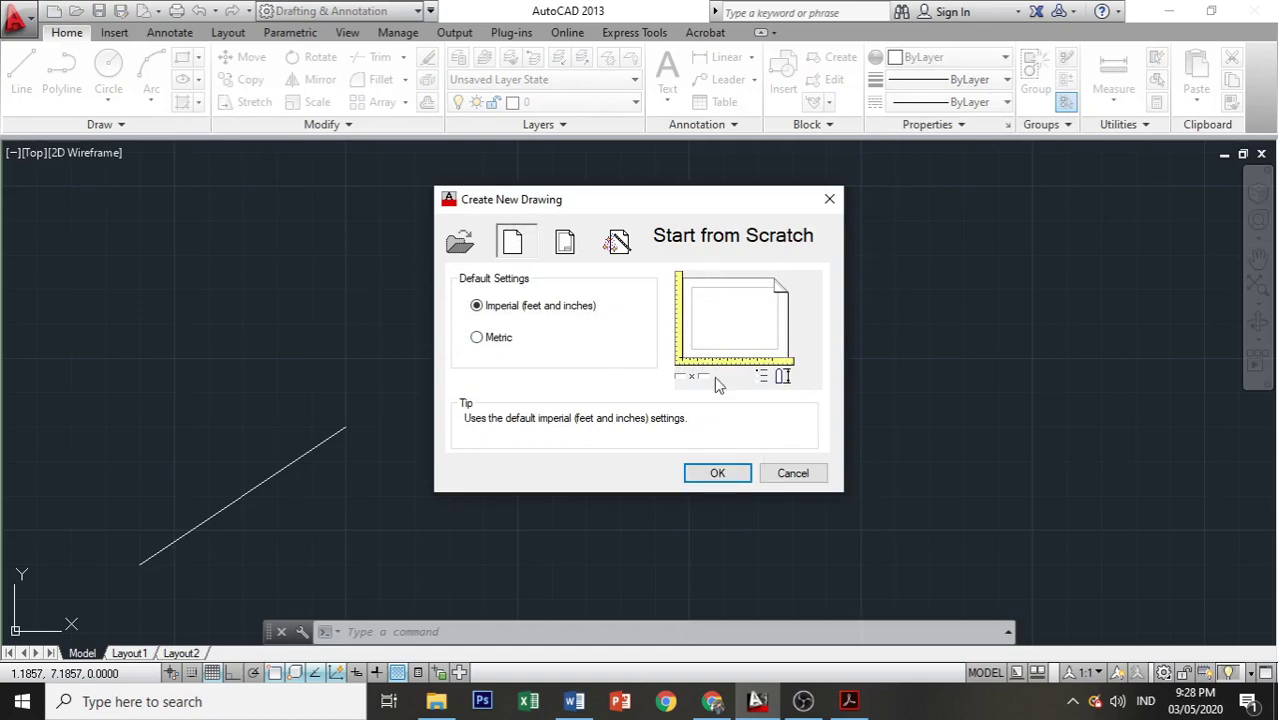
{"action": "left_click", "coordinate": [795, 474]}
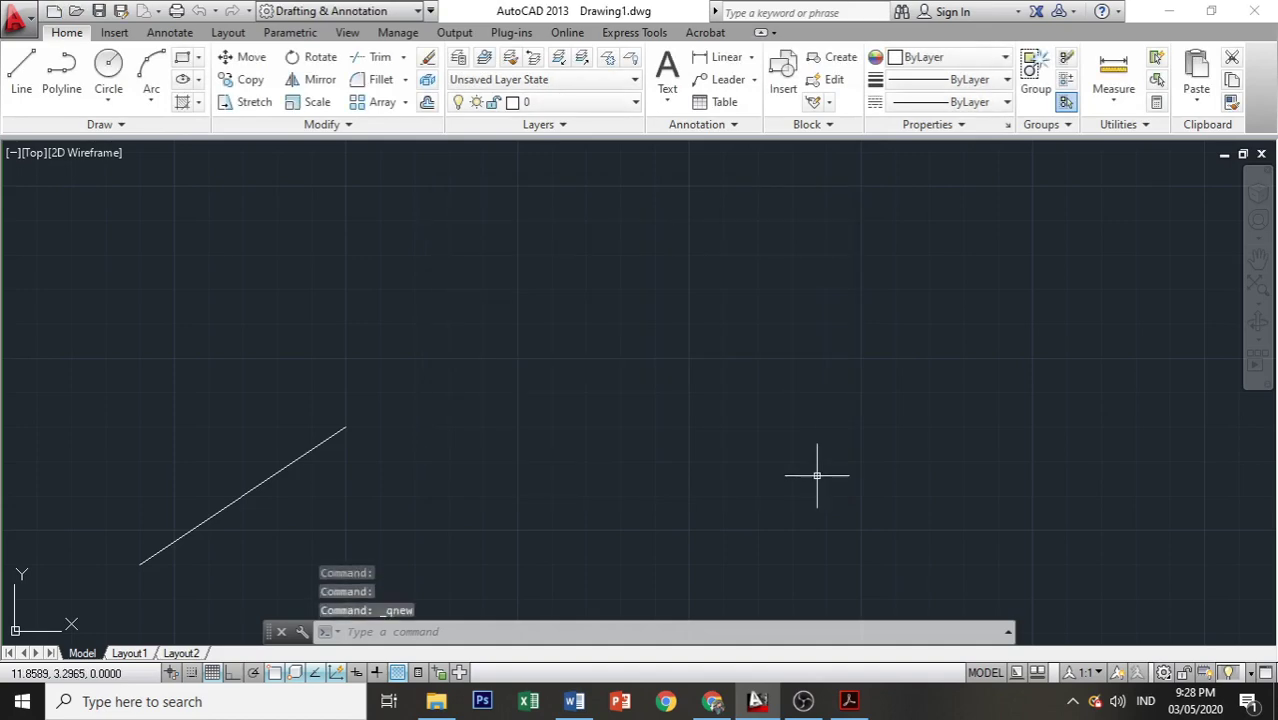
{"action": "type", "text": "start"}
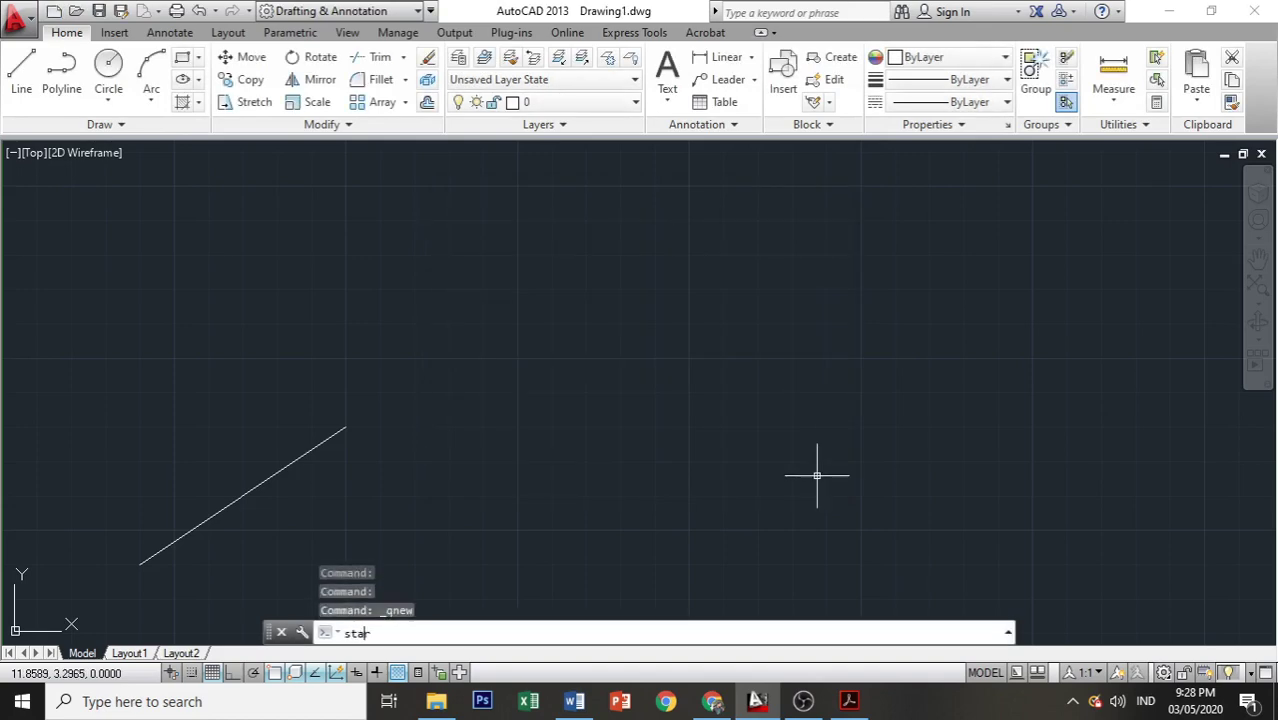
{"action": "key", "text": "Down"}
{"action": "key", "text": "Return"}
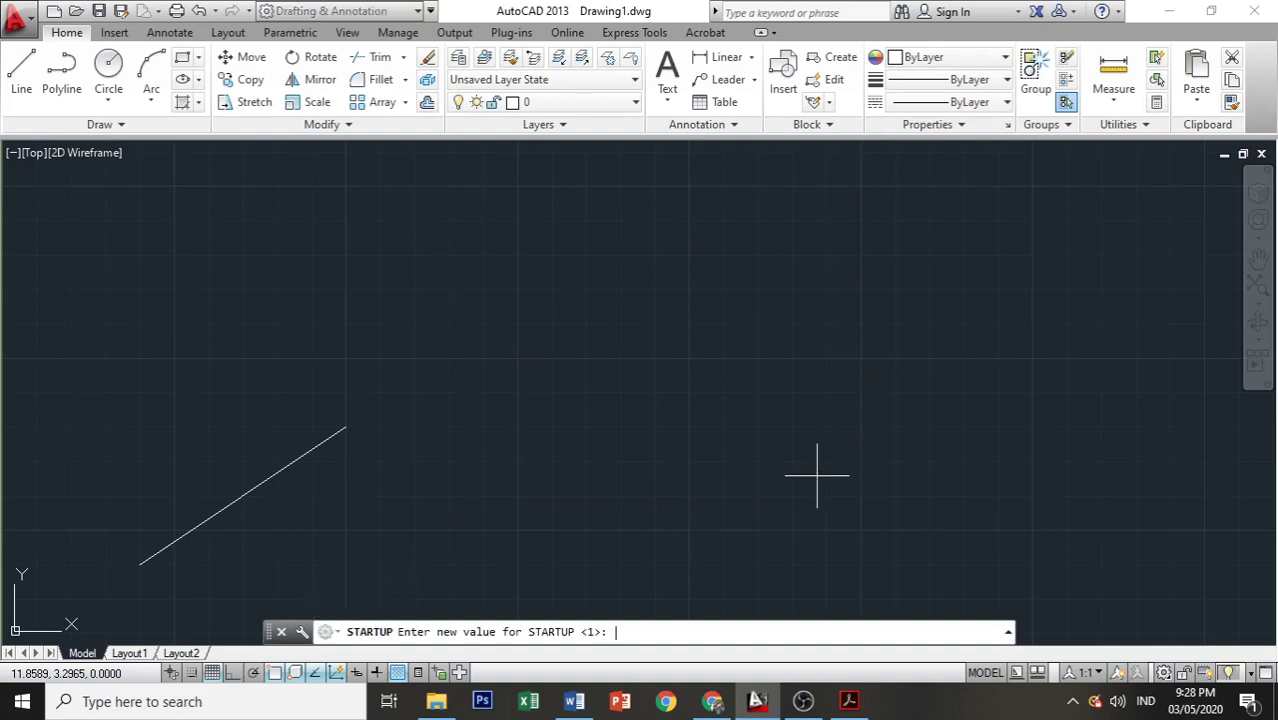
{"action": "type", "text": "0"}
{"action": "key", "text": "Return"}
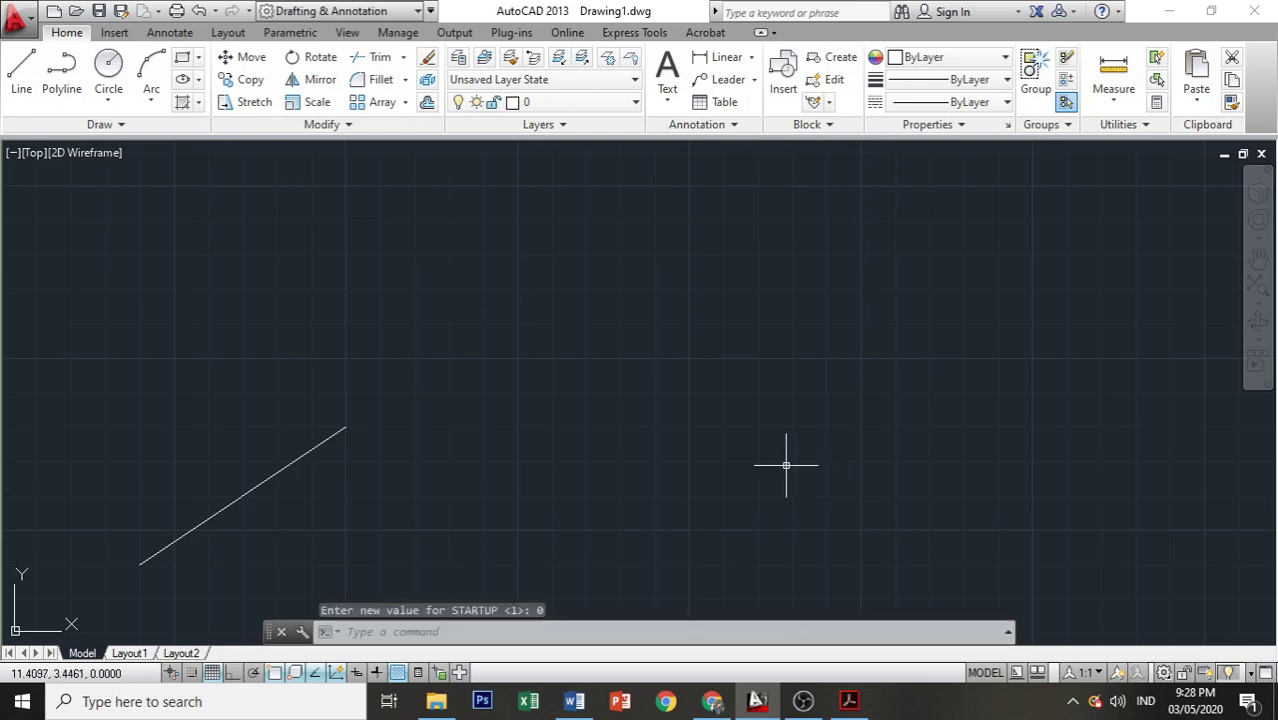
Step: Cancel the template selection and set the STARTUP variable to 1
{"action": "left_click", "coordinate": [55, 11]}
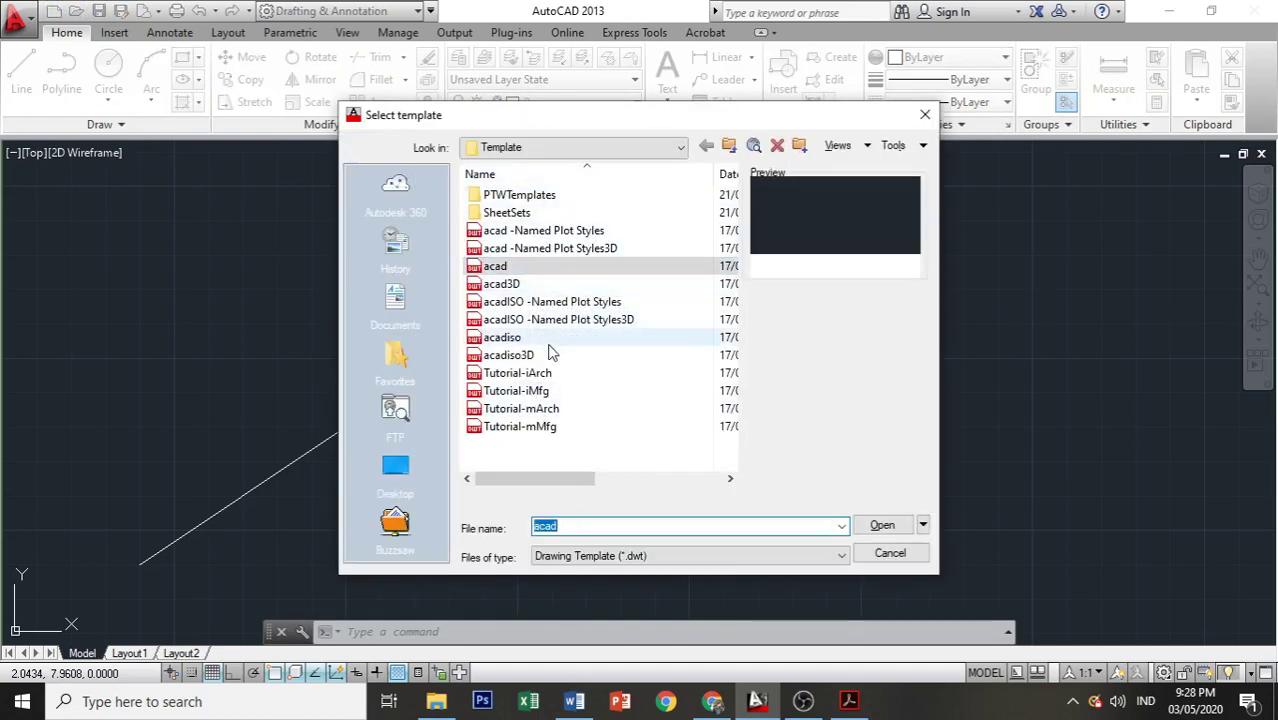
{"action": "left_click", "coordinate": [888, 553]}
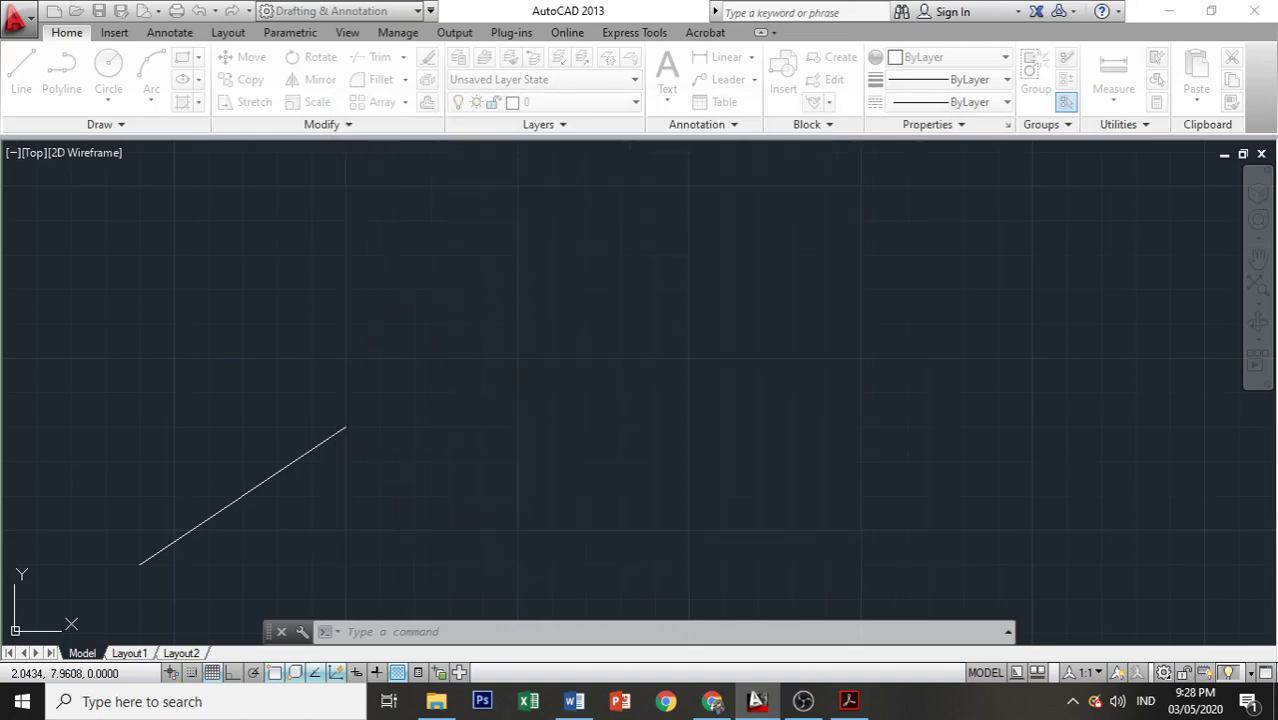
{"action": "type", "text": "START"}
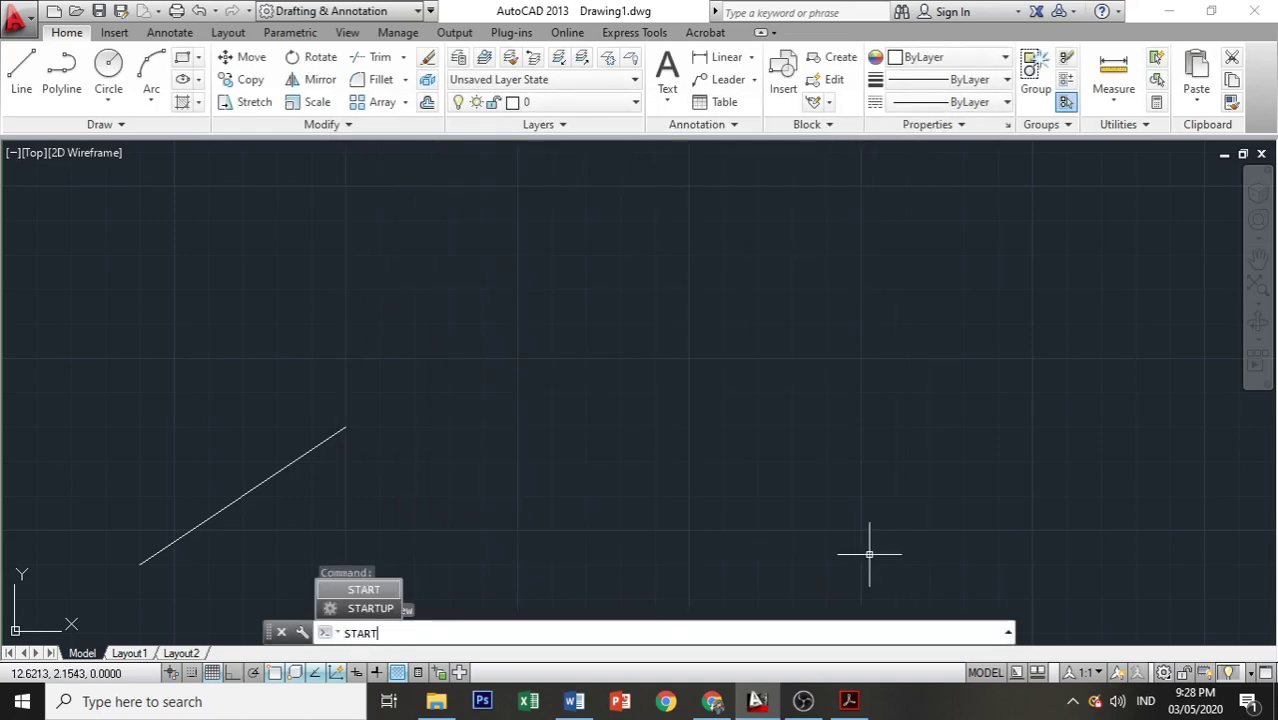
{"action": "type", "text": "UP"}
{"action": "key", "text": "Return"}
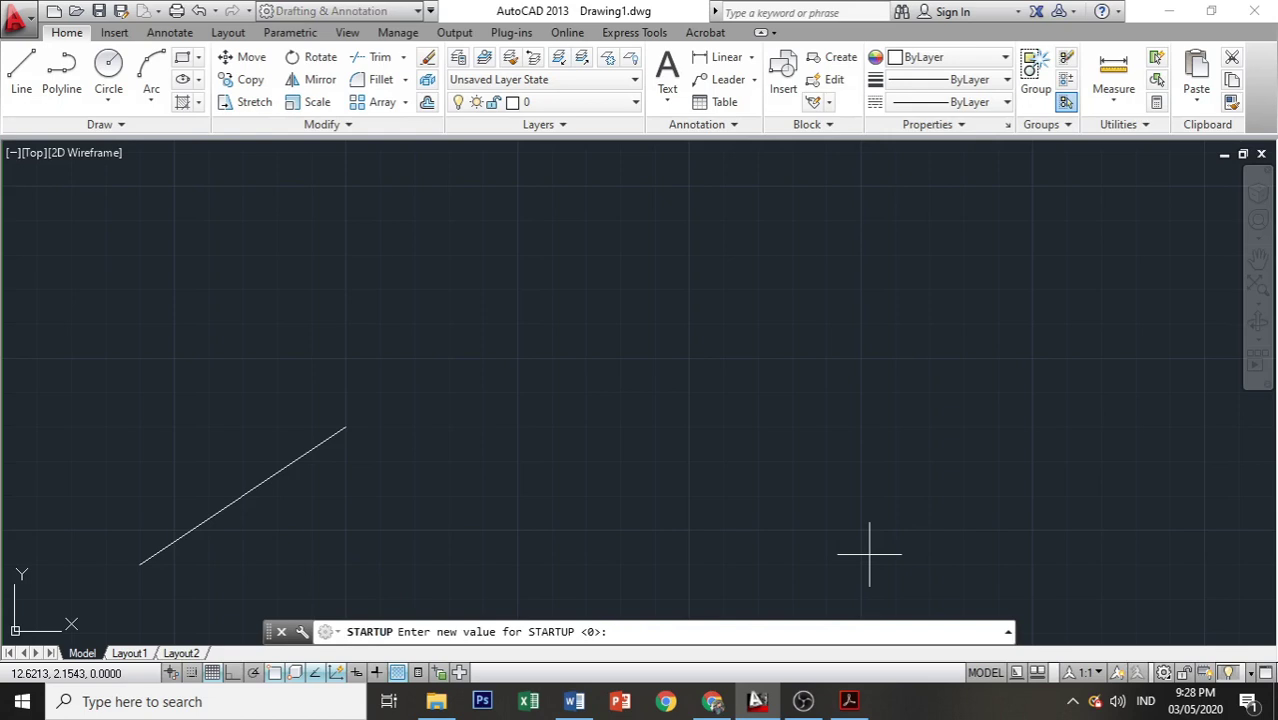
{"action": "type", "text": "1"}
{"action": "key", "text": "Return"}
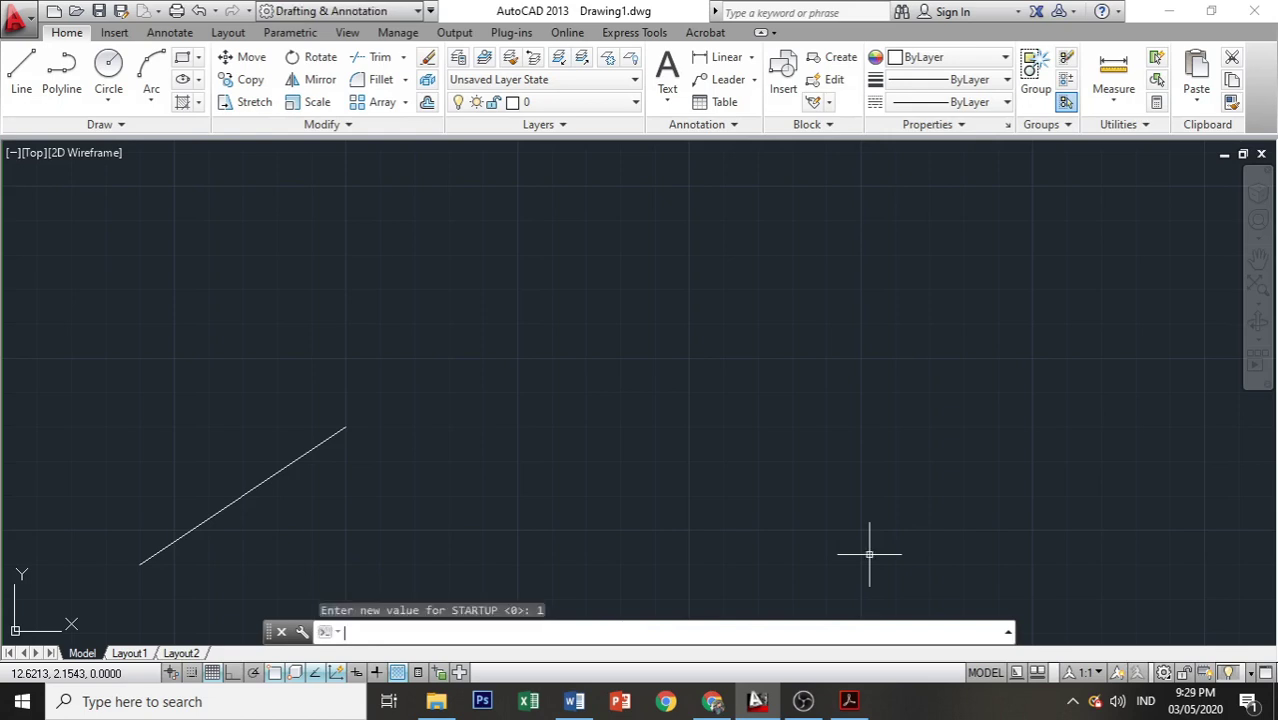
Step: Create Drawing3 from scratch with Imperial settings and turn the grid display on
{"action": "left_click", "coordinate": [53, 11]}
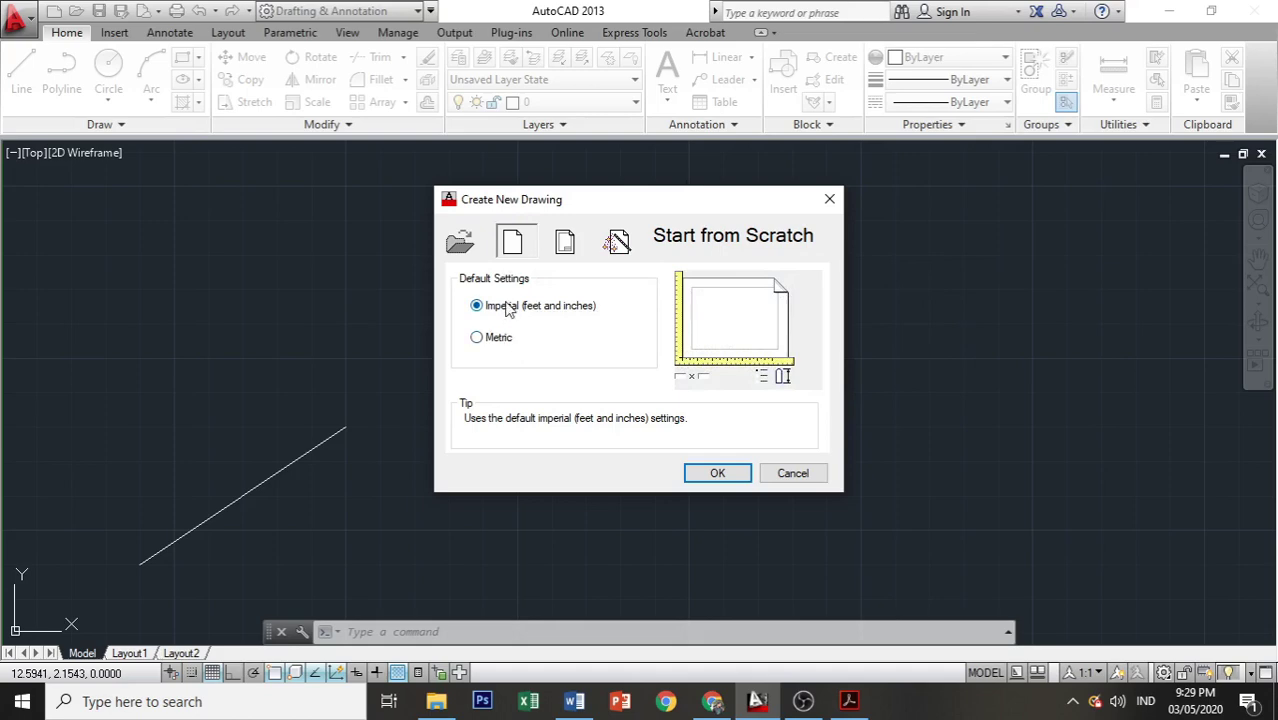
{"action": "left_click", "coordinate": [712, 473]}
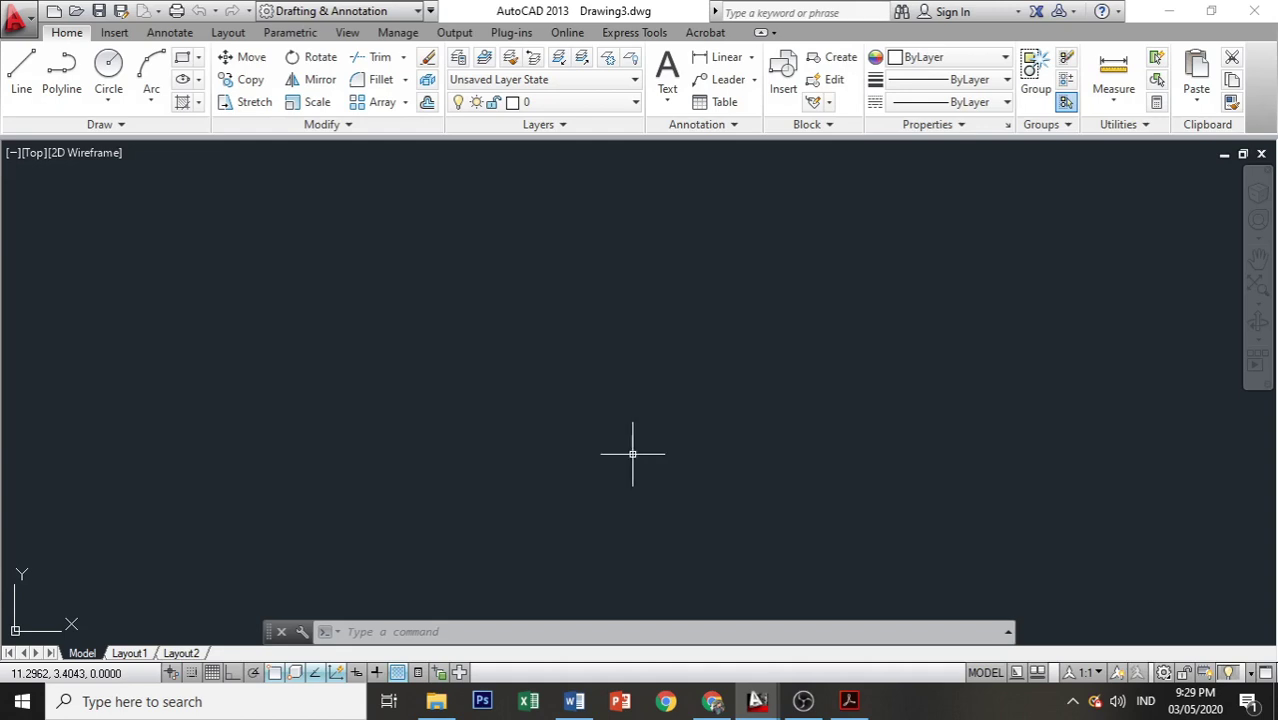
{"action": "left_click", "coordinate": [212, 673]}
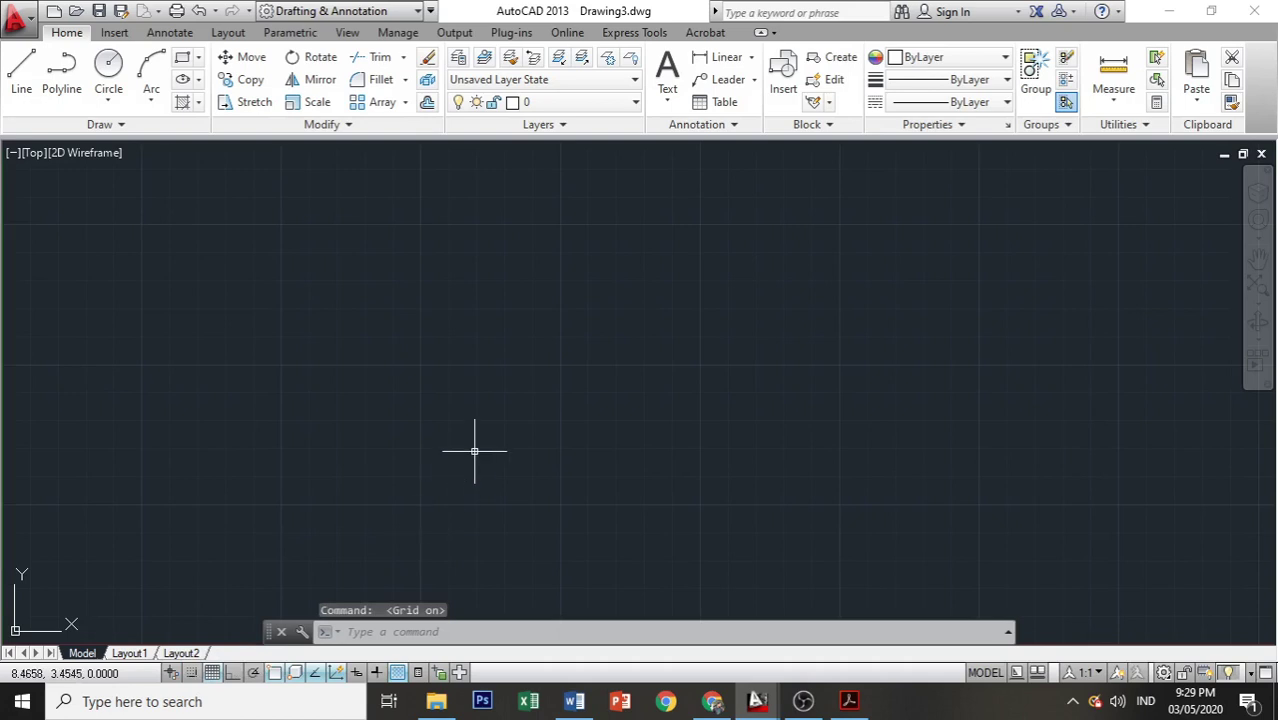
{"action": "key", "text": "F7"}
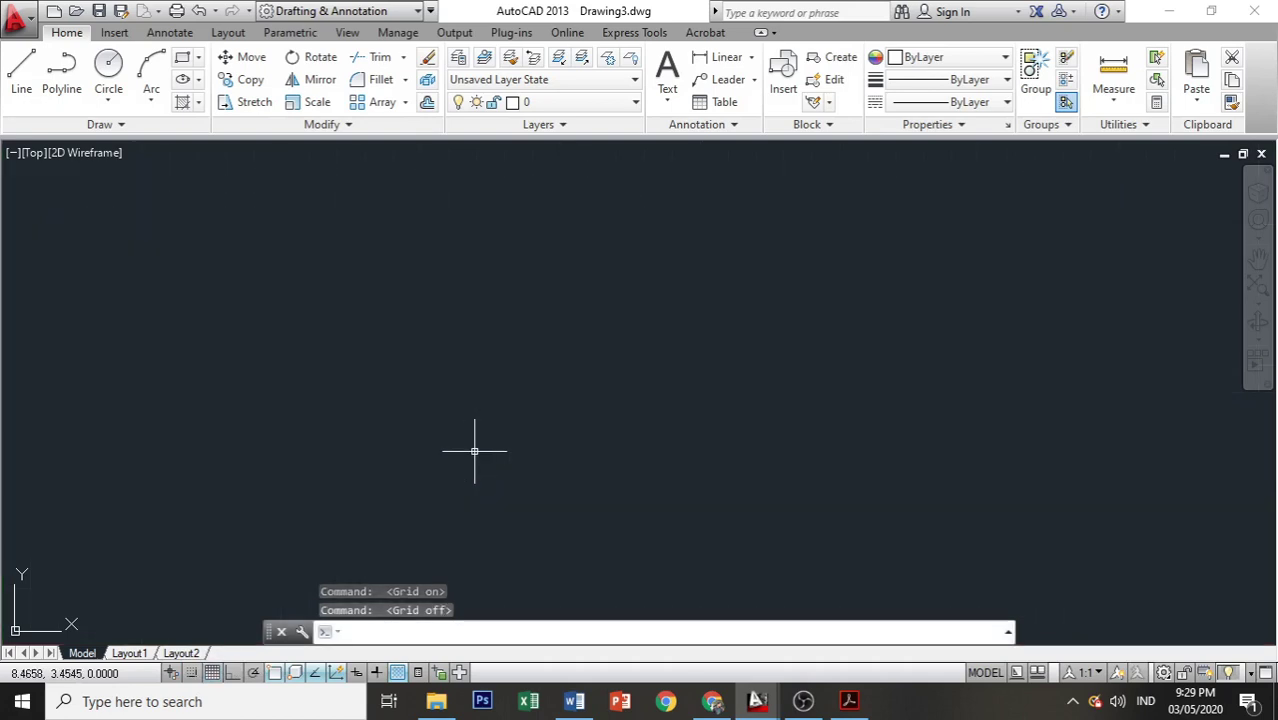
{"action": "key", "text": "F7"}
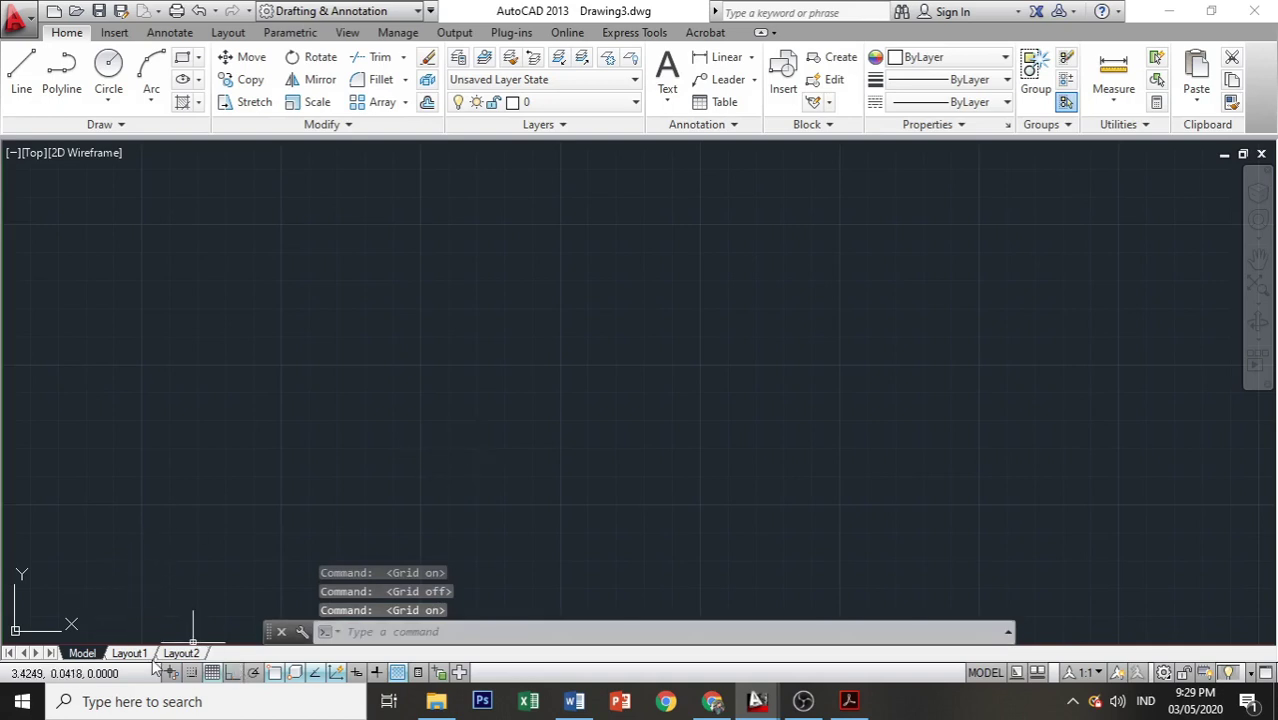
Step: Turn Ortho on, start a test line on the canvas, then cancel it
{"action": "left_click", "coordinate": [232, 673]}
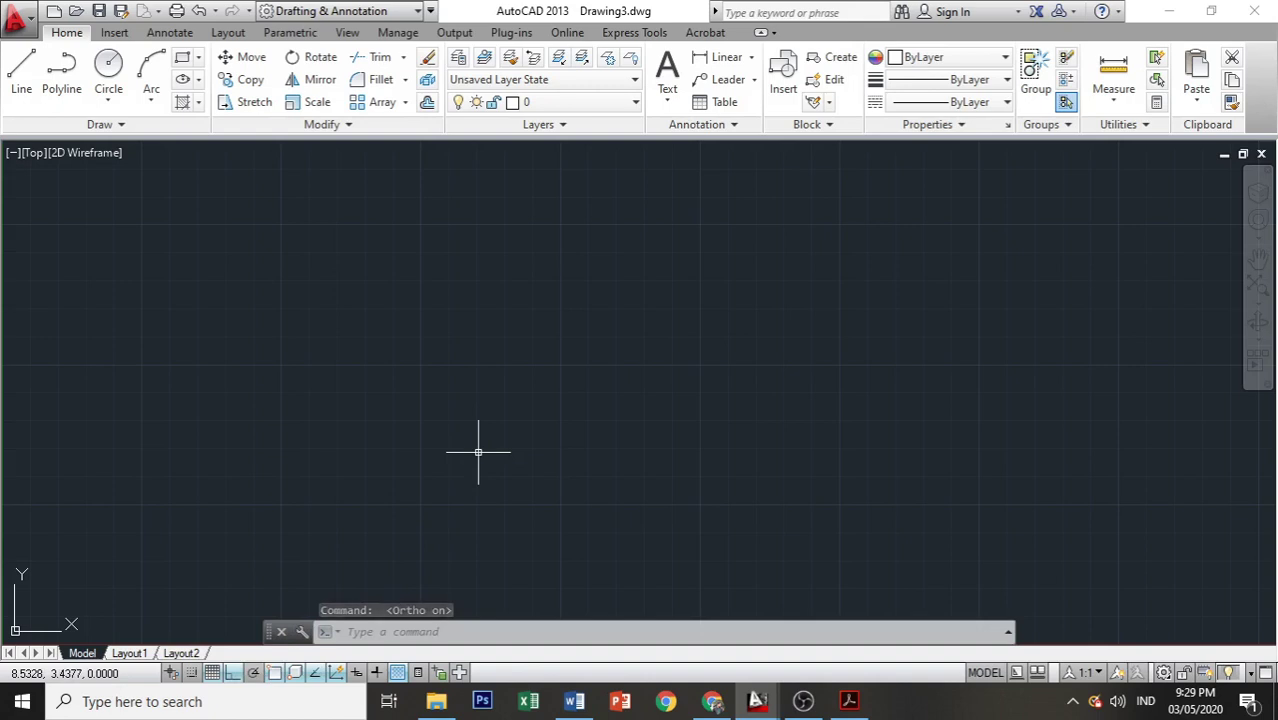
{"action": "left_click", "coordinate": [244, 440]}
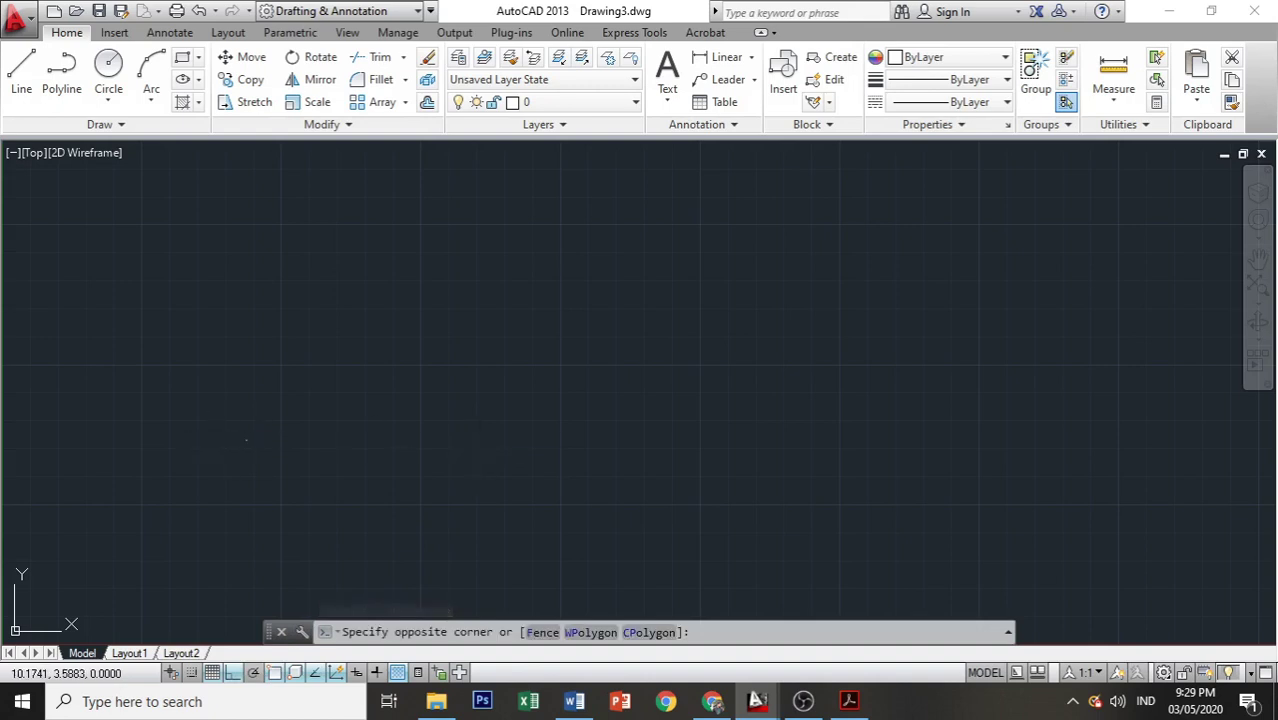
{"action": "left_click", "coordinate": [663, 402]}
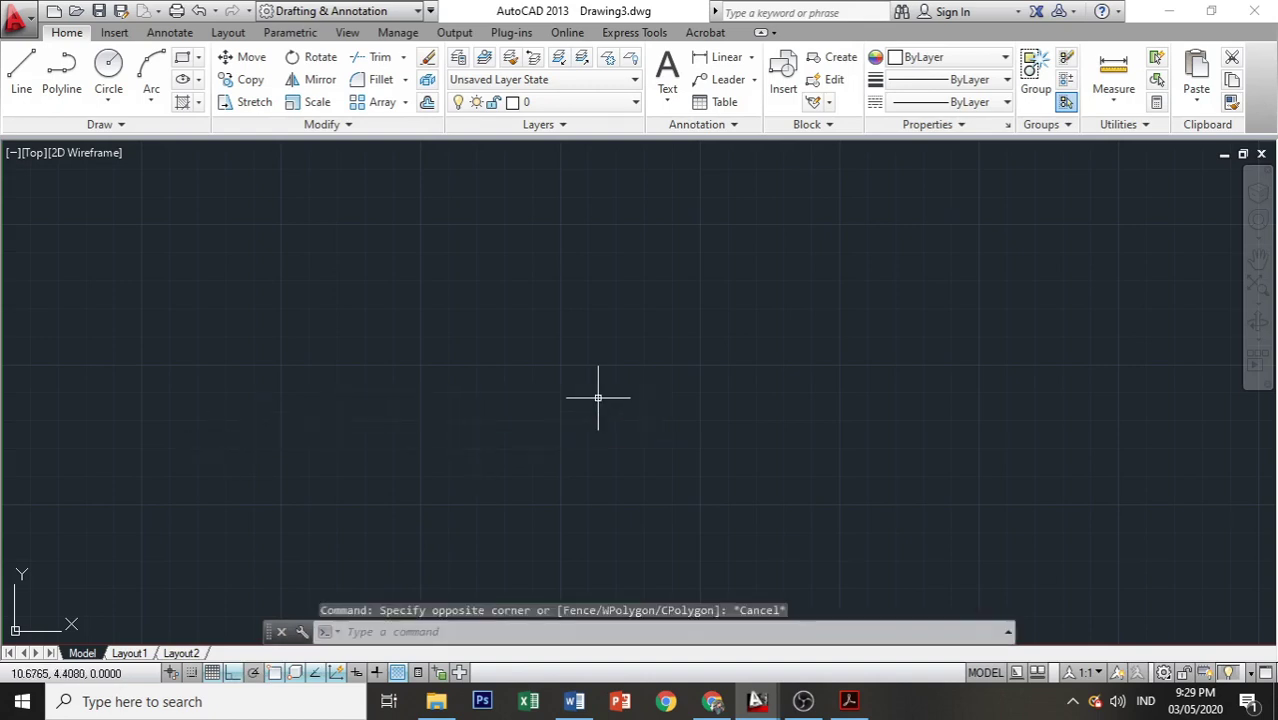
{"action": "type", "text": "l"}
{"action": "key", "text": "Return"}
{"action": "left_click", "coordinate": [225, 448]}
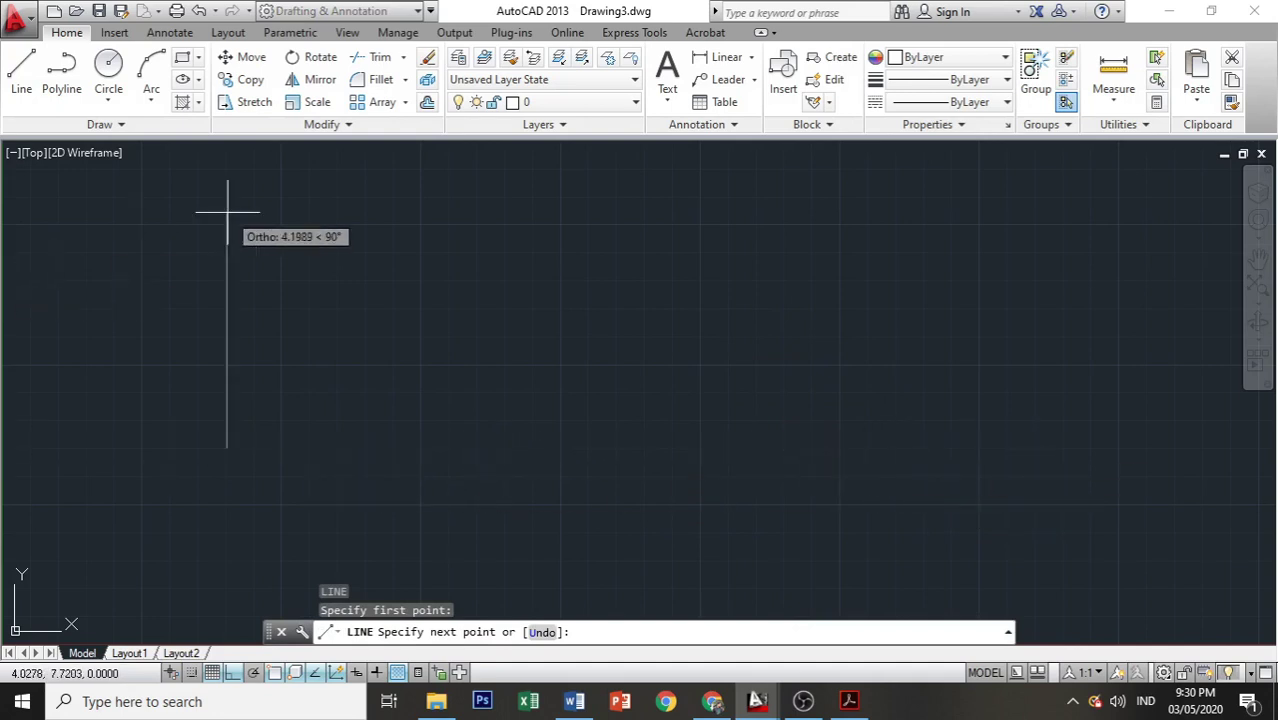
{"action": "key", "text": "Escape"}
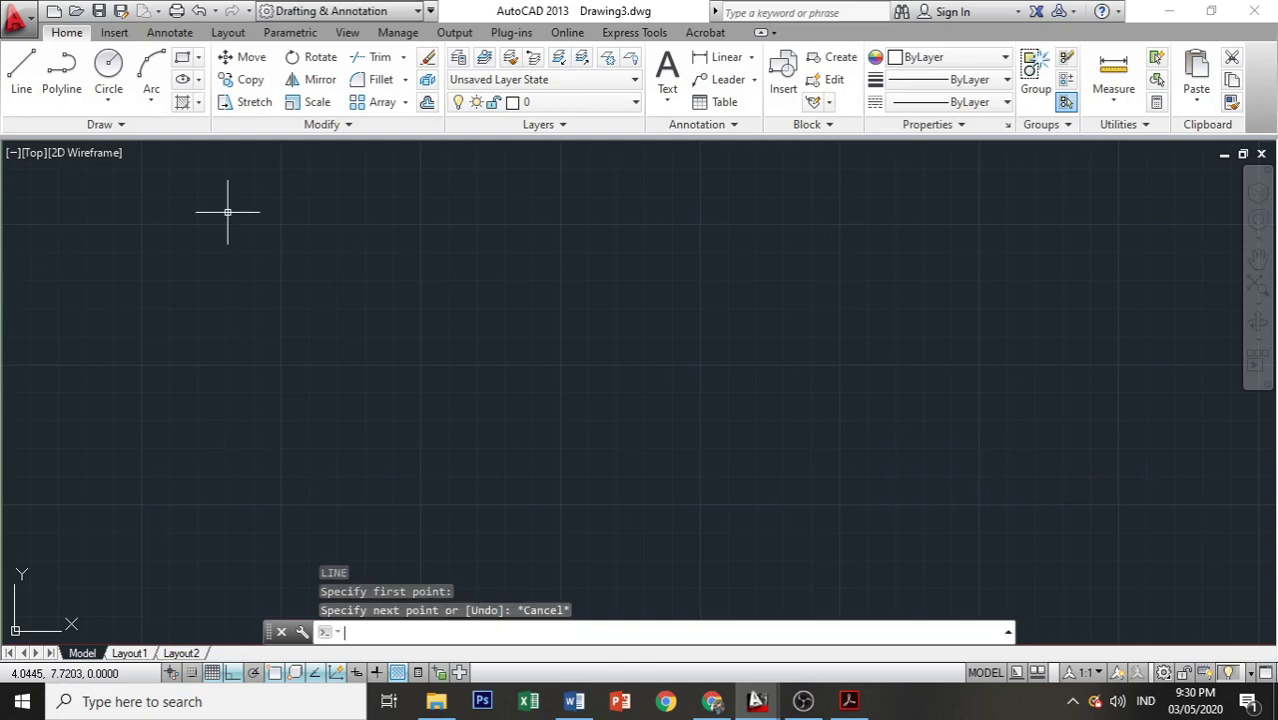
Step: Turn Ortho off, start and cancel another line, then bring up the exercise PDF
{"action": "left_click", "coordinate": [233, 674]}
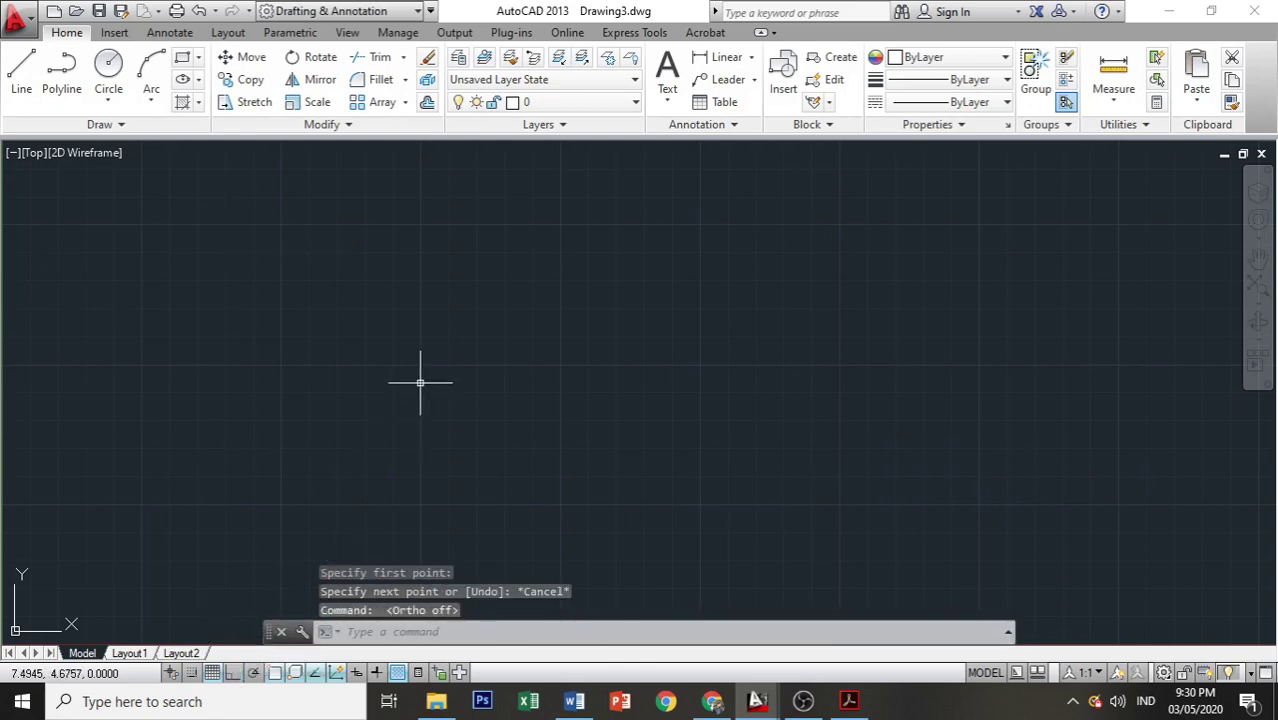
{"action": "type", "text": "l"}
{"action": "key", "text": "Return"}
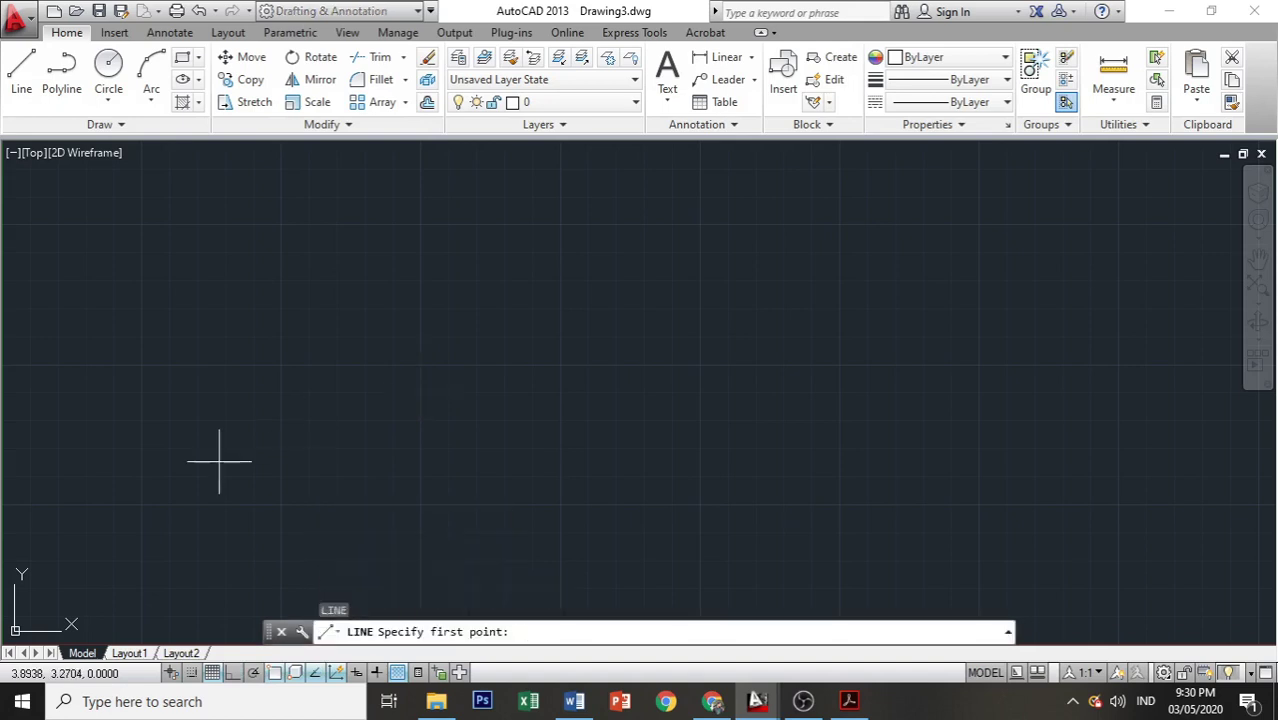
{"action": "left_click", "coordinate": [219, 461]}
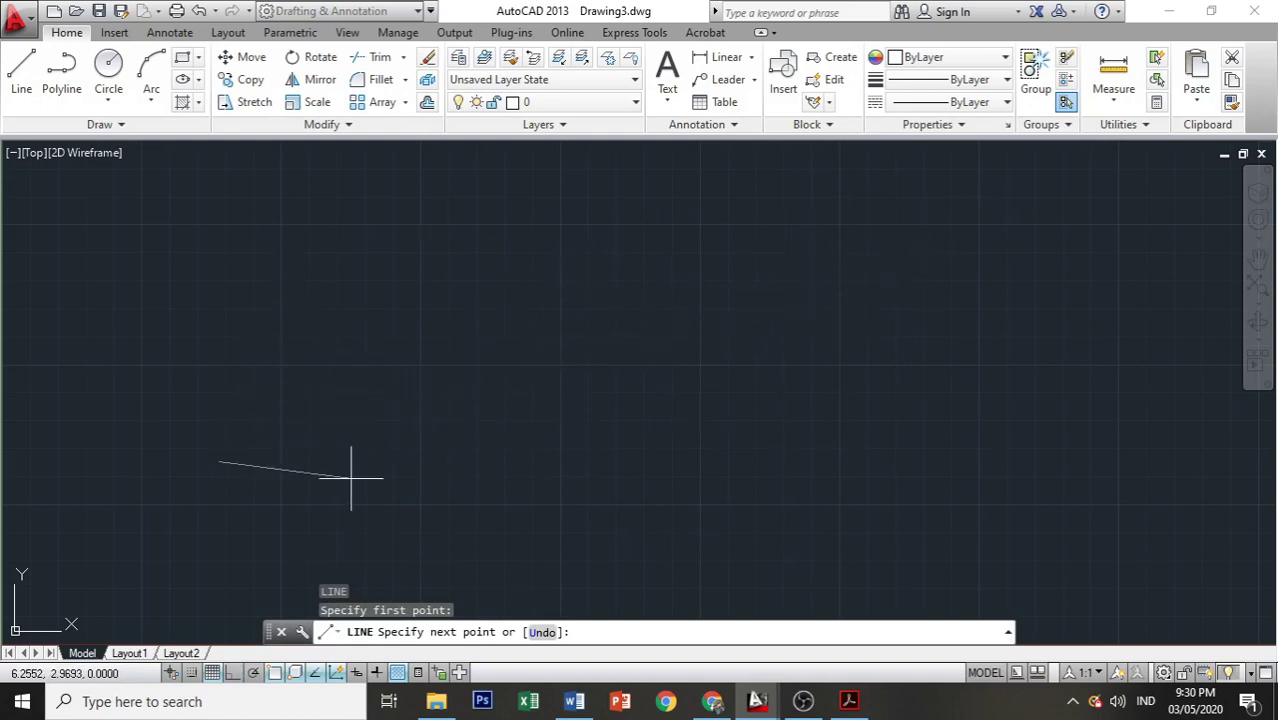
{"action": "key", "text": "Escape"}
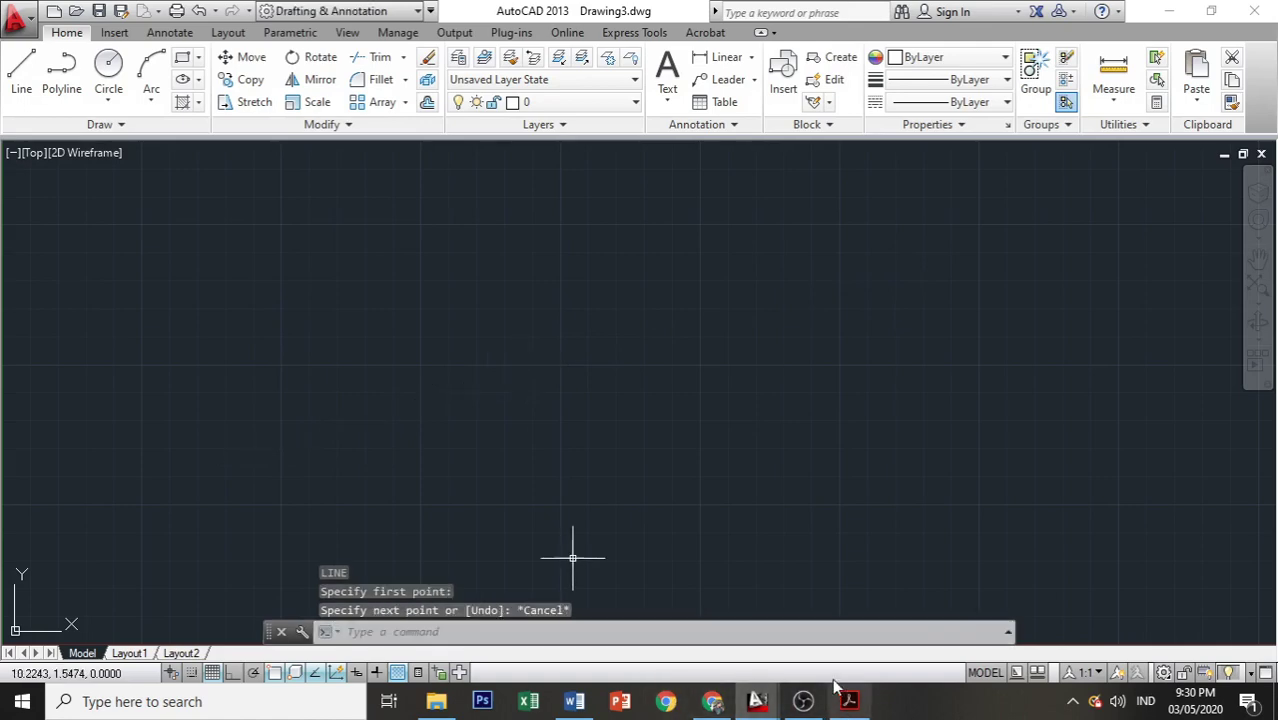
{"action": "left_click", "coordinate": [849, 701]}
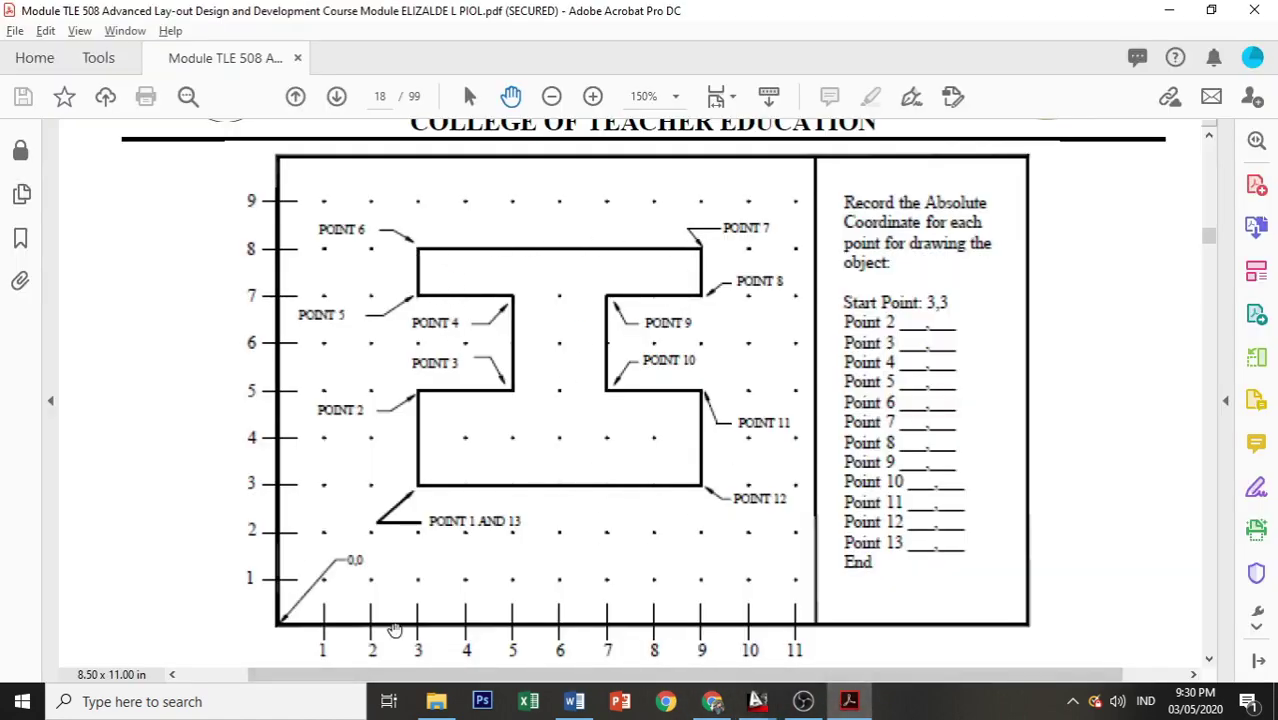
Step: Return to Drawing3, turn Ortho on with F8, and bring the exercise PDF back
{"action": "mouse_move", "coordinate": [760, 706]}
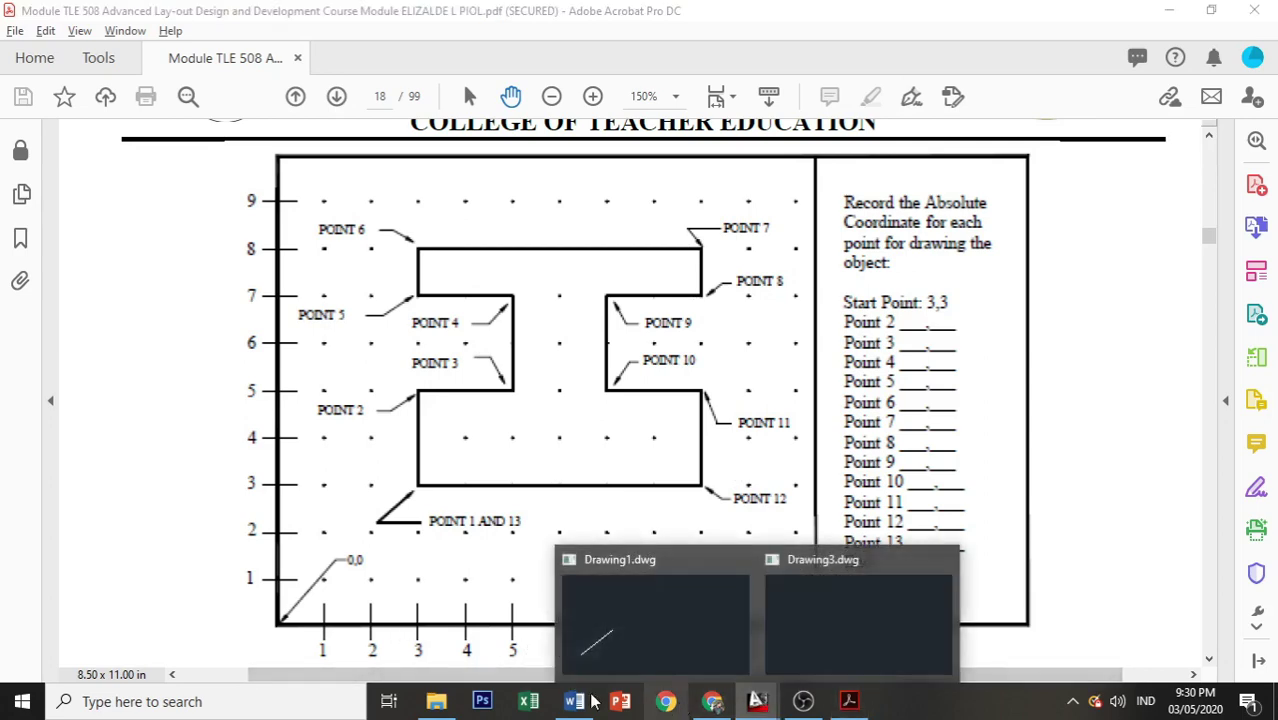
{"action": "left_click", "coordinate": [806, 612]}
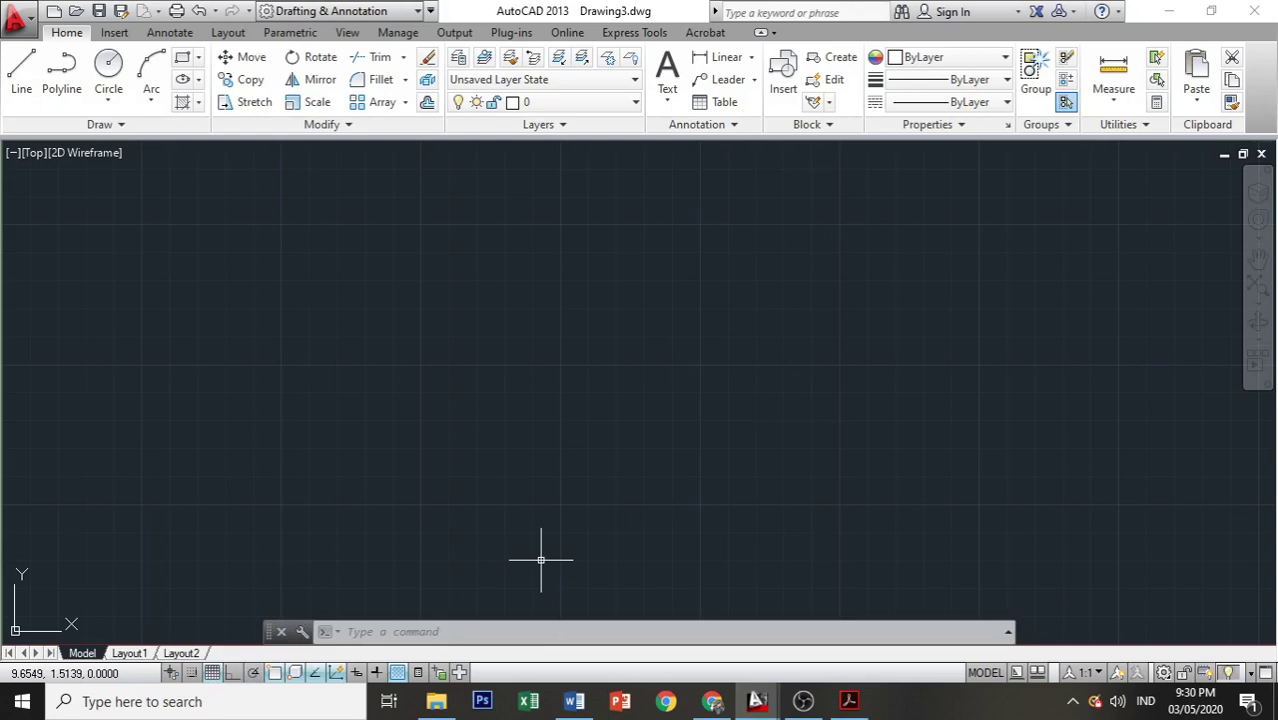
{"action": "key", "text": "F8"}
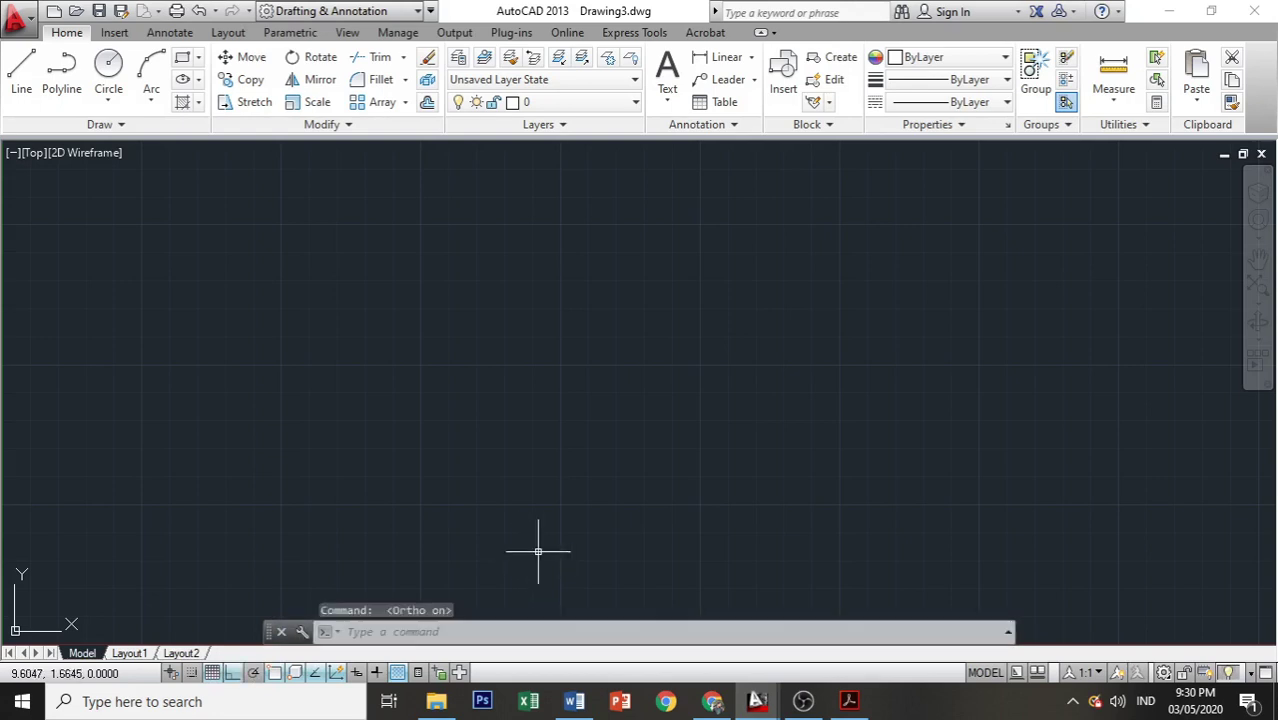
{"action": "left_click", "coordinate": [848, 701]}
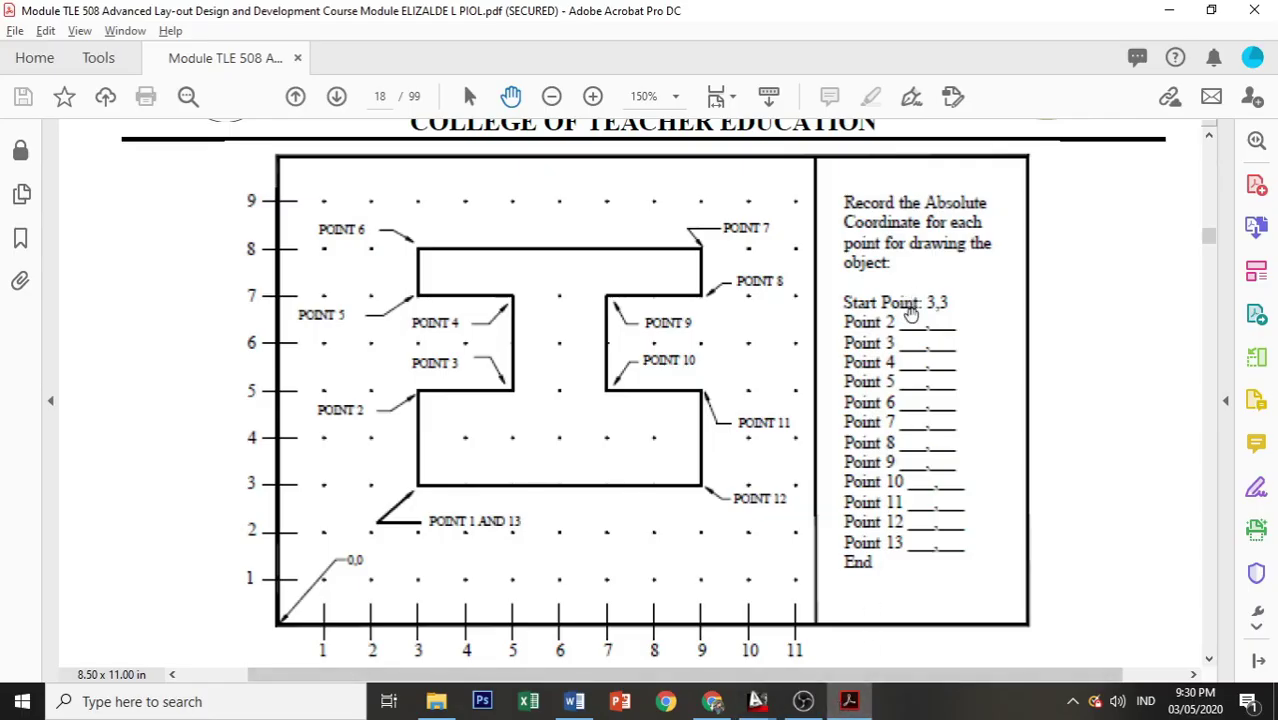
Step: Start a line at 3,3 in Drawing3, check the PDF, then cancel the line
{"action": "key", "text": "alt+Tab"}
{"action": "type", "text": "l"}
{"action": "key", "text": "Return"}
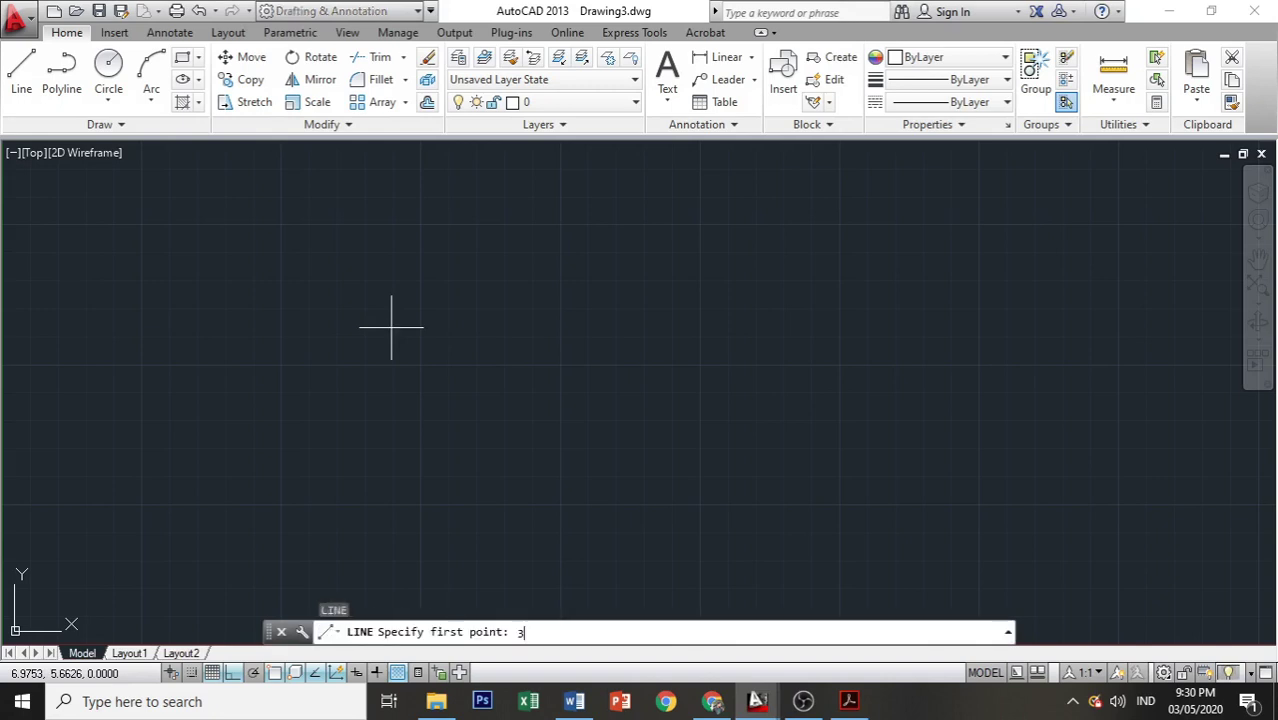
{"action": "type", "text": "3,3"}
{"action": "key", "text": "Return"}
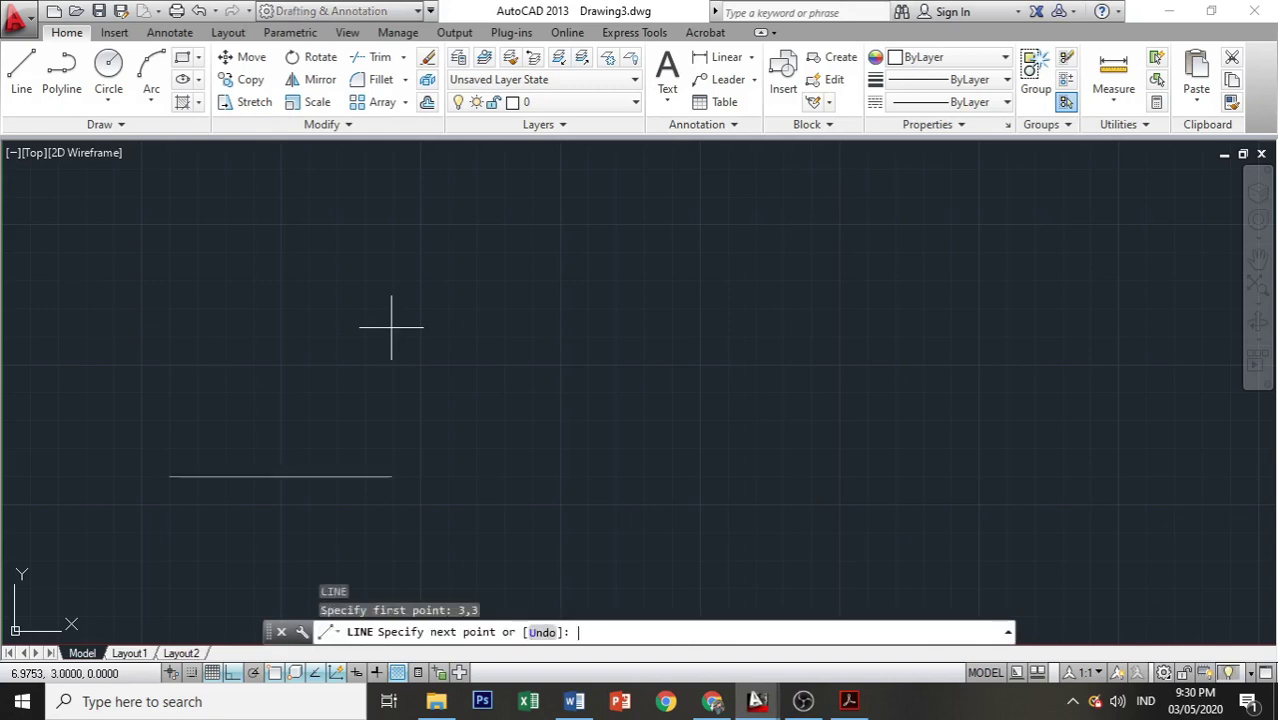
{"action": "key", "text": "alt+Tab"}
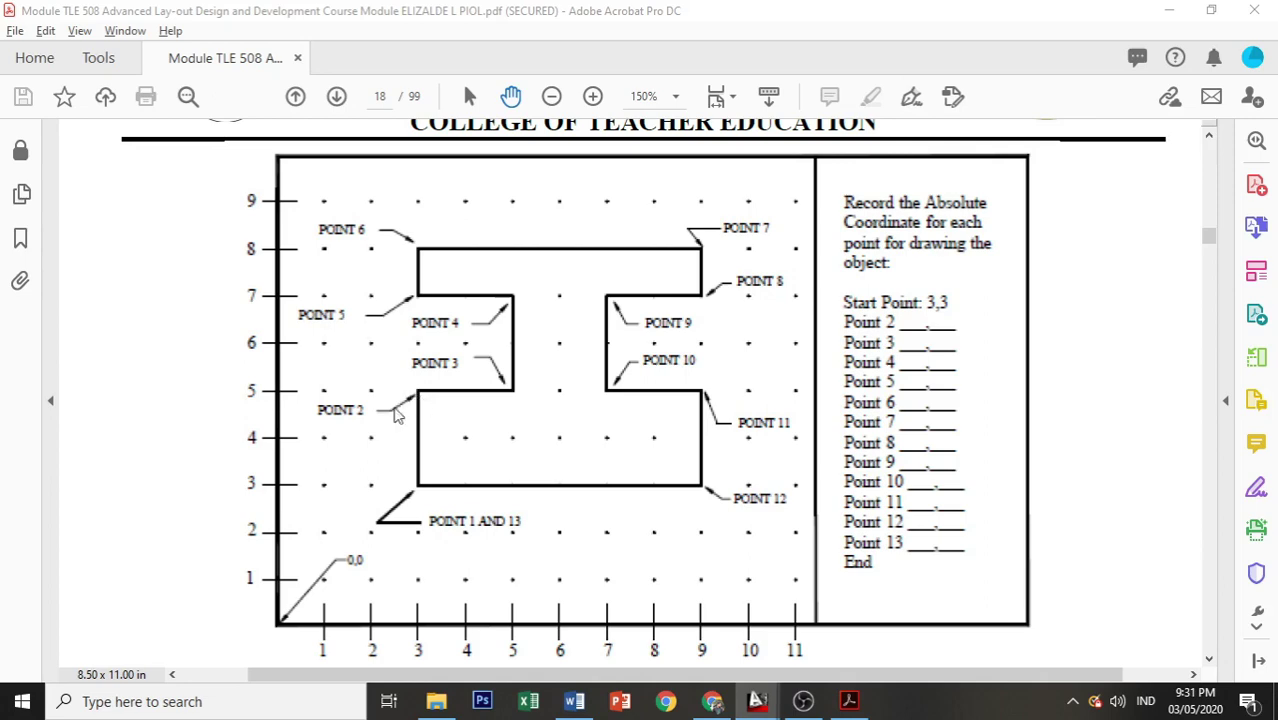
{"action": "key", "text": "alt+Tab"}
{"action": "key", "text": "Escape"}
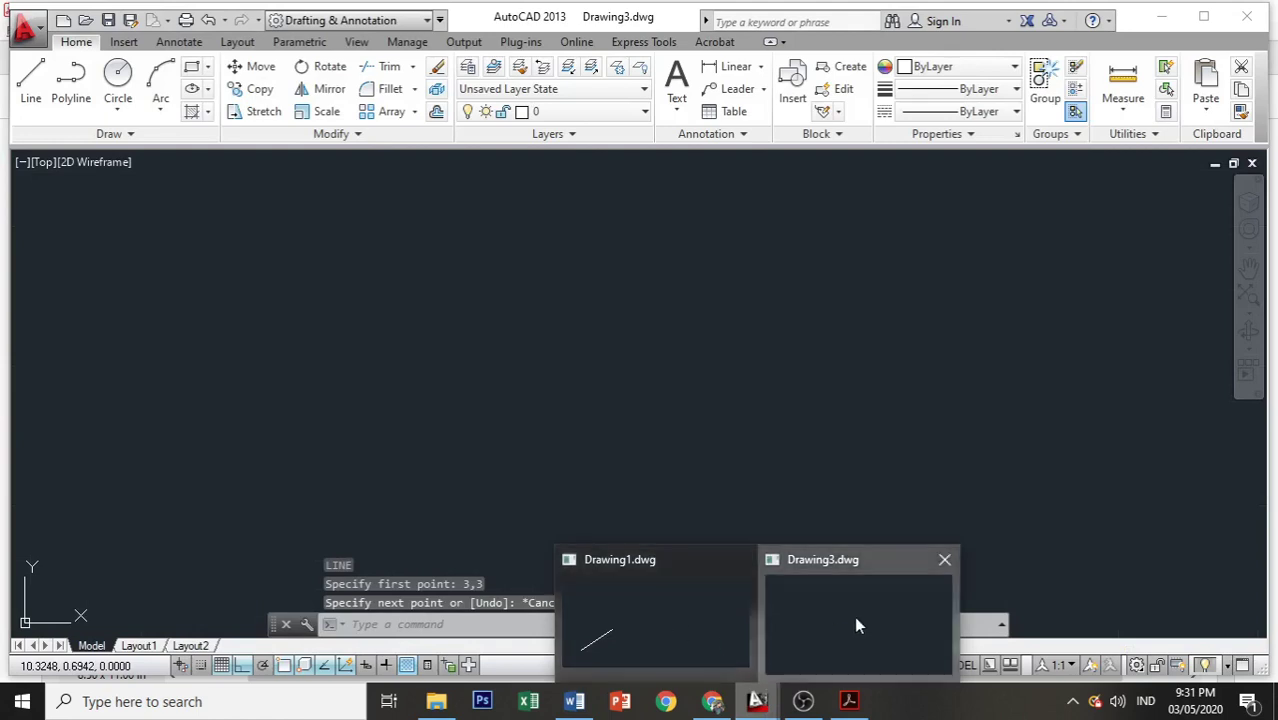
Step: Keep Drawing3 active and restart the LINE command after a mistyped '3l'
{"action": "left_click", "coordinate": [856, 622]}
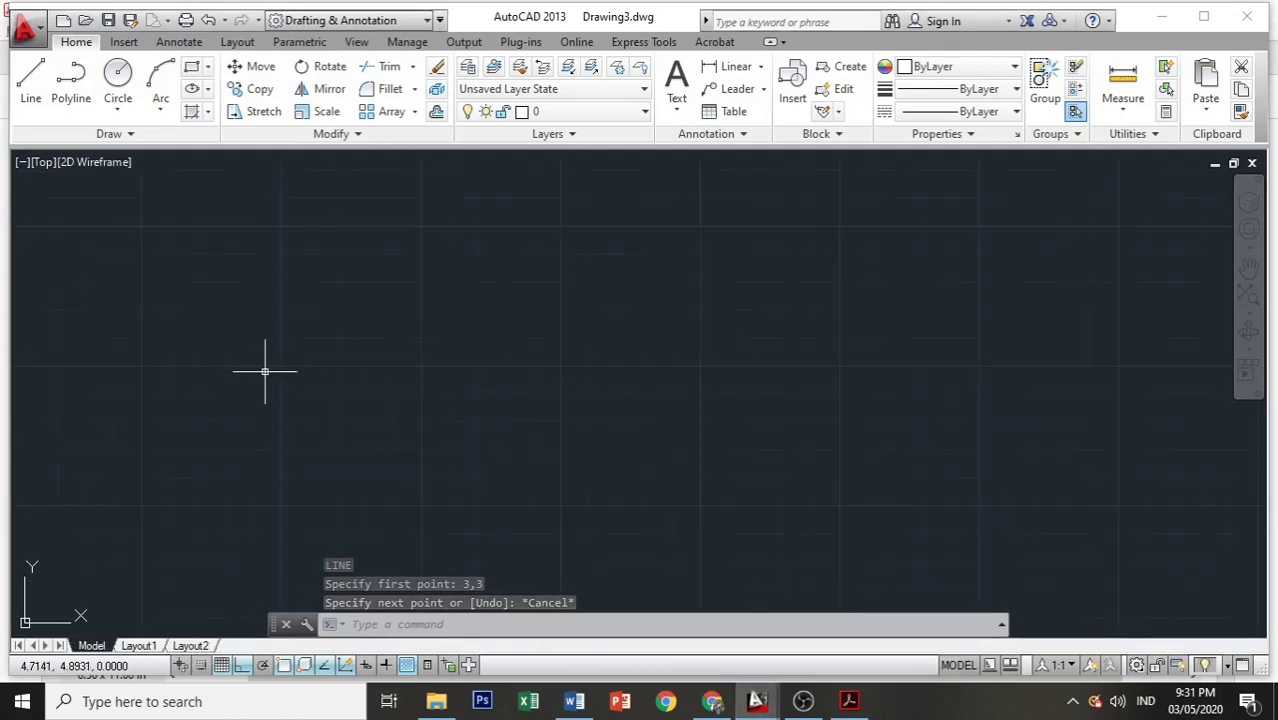
{"action": "type", "text": "3"}
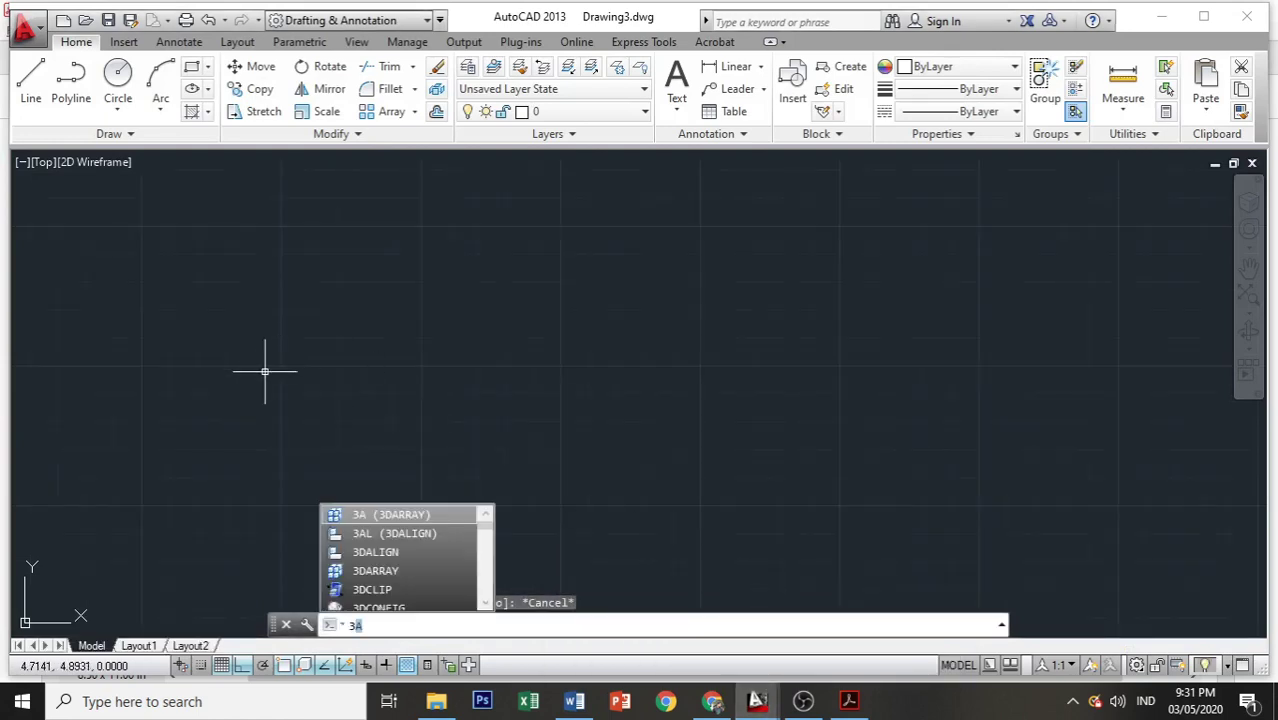
{"action": "type", "text": "l"}
{"action": "key", "text": "Return"}
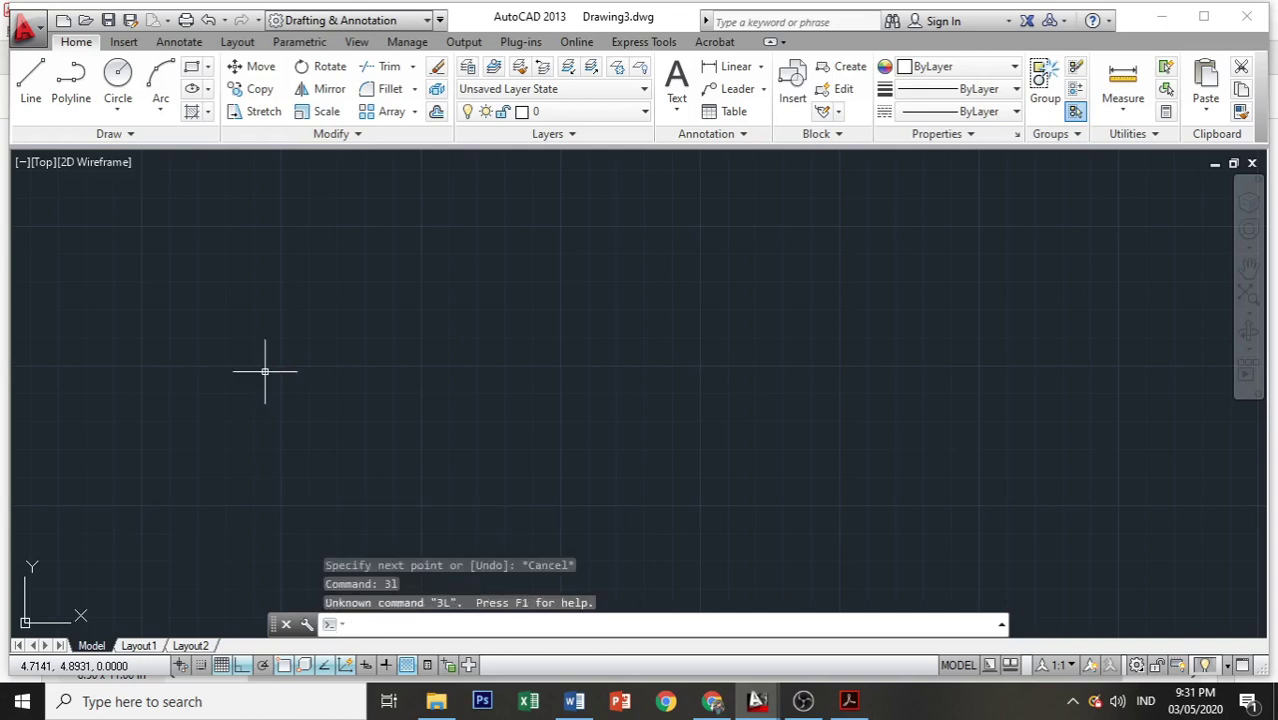
{"action": "type", "text": "l"}
{"action": "key", "text": "Return"}
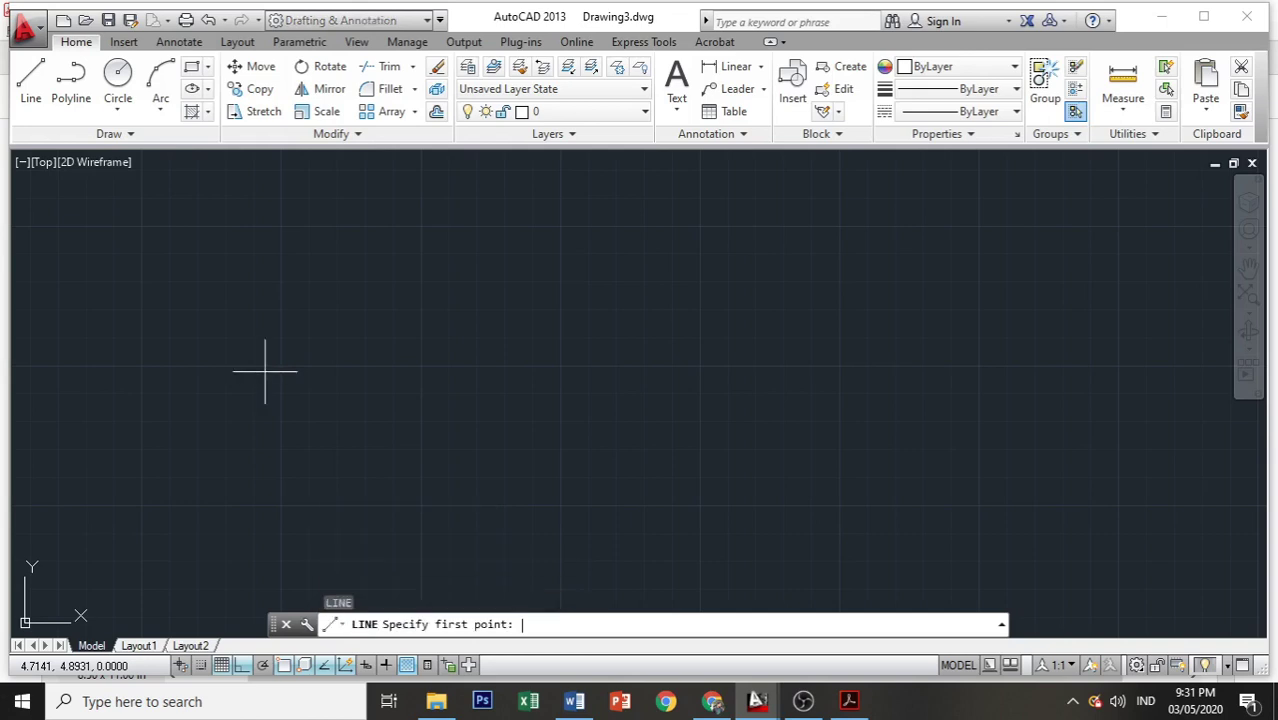
Step: Start the outline at 3,3, drawing up to 3,5 and across to 5,5
{"action": "type", "text": "3,3"}
{"action": "key", "text": "Return"}
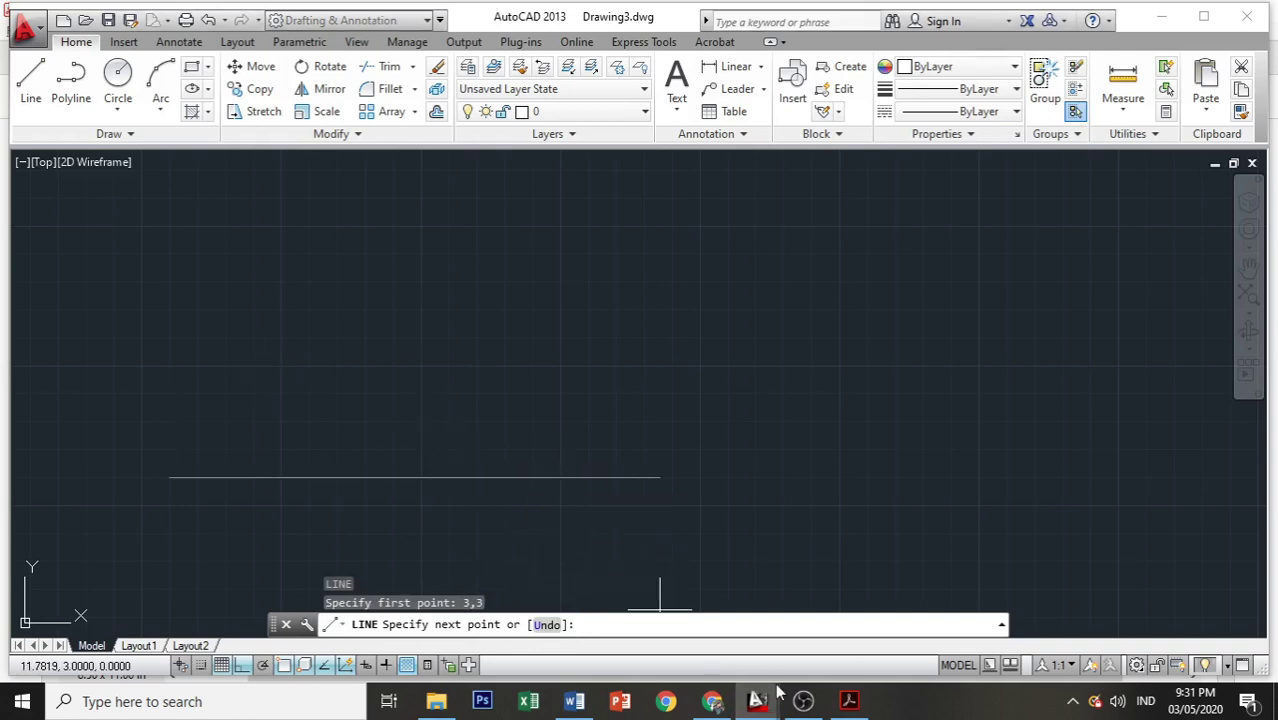
{"action": "left_click", "coordinate": [848, 702]}
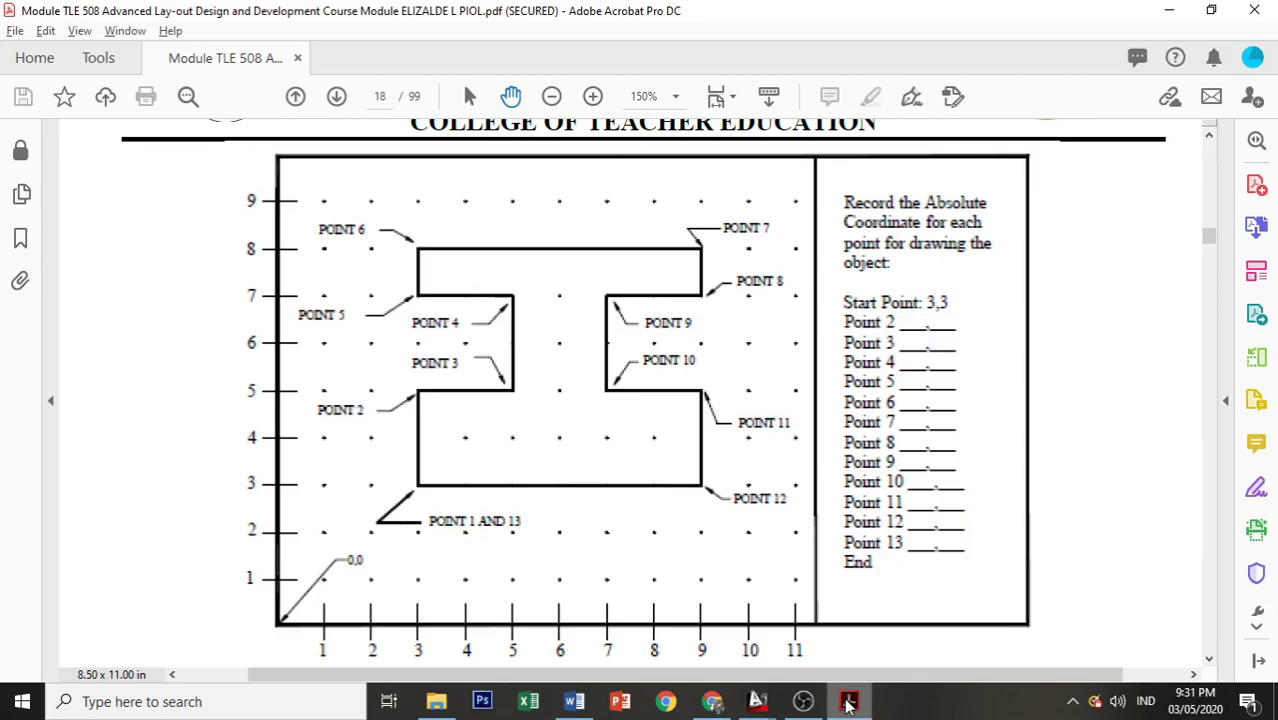
{"action": "left_click", "coordinate": [848, 702]}
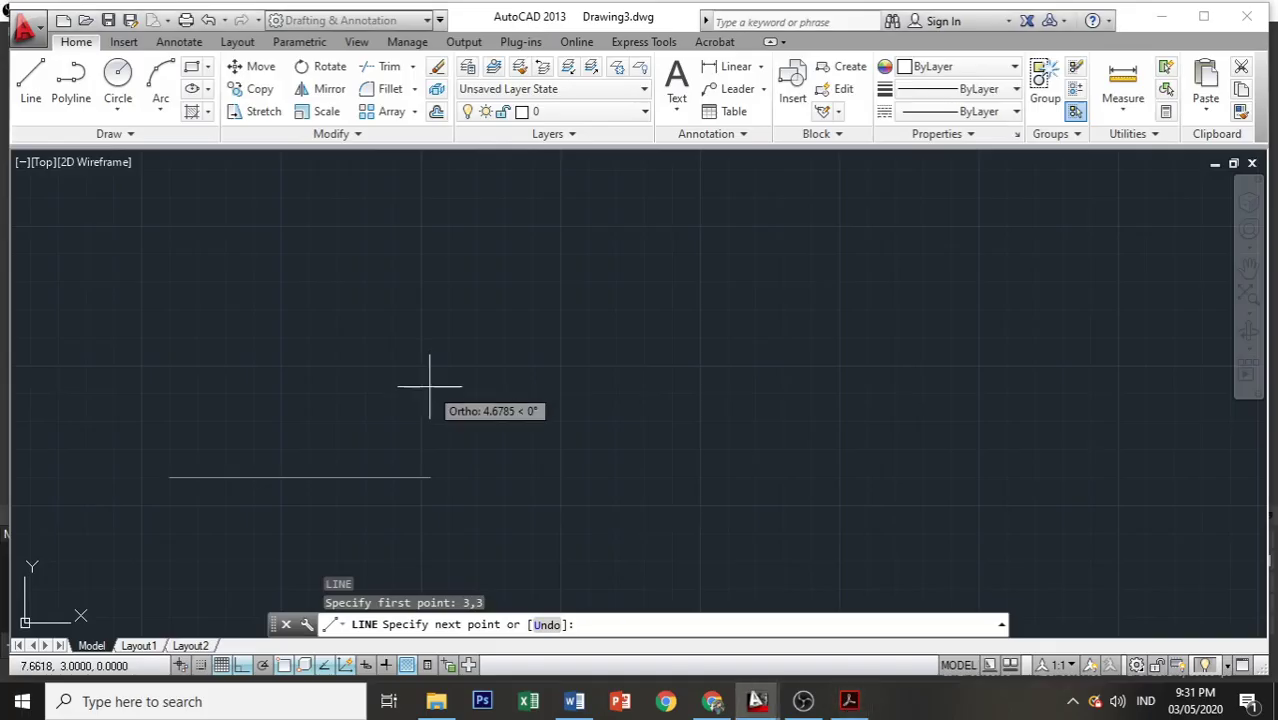
{"action": "type", "text": "3"}
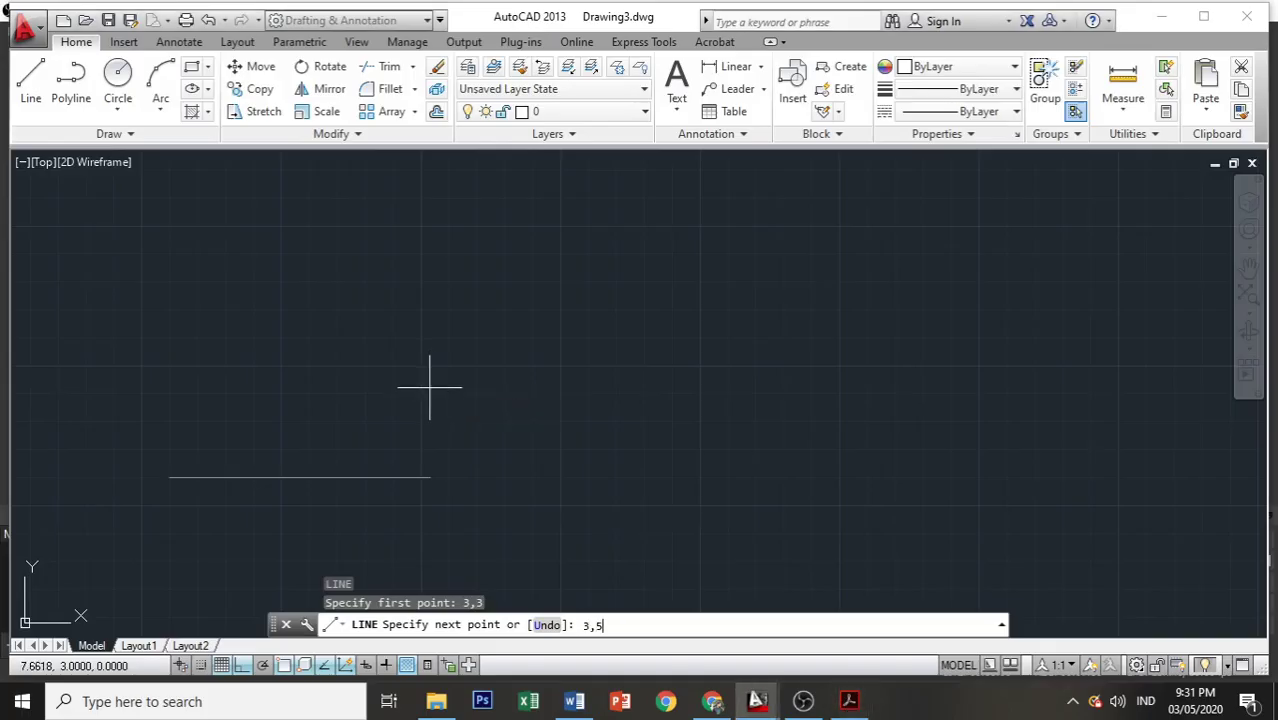
{"action": "type", "text": ",5"}
{"action": "key", "text": "Return"}
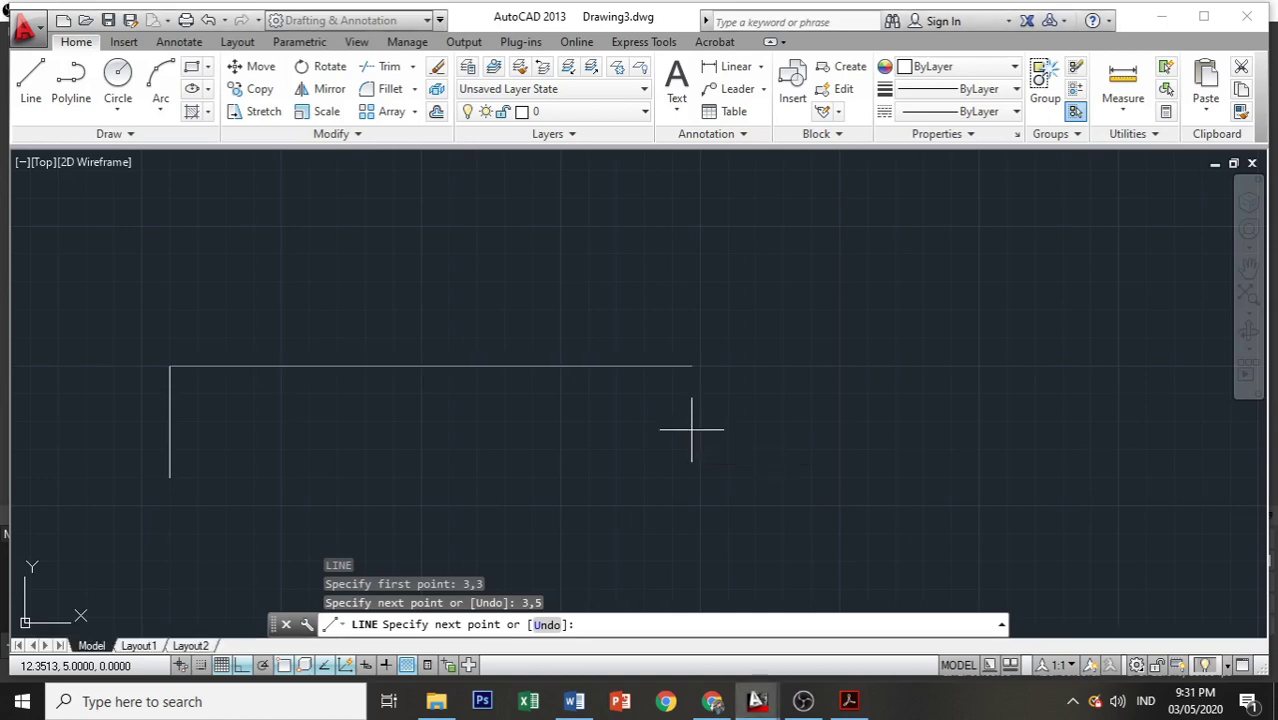
{"action": "left_click", "coordinate": [849, 701]}
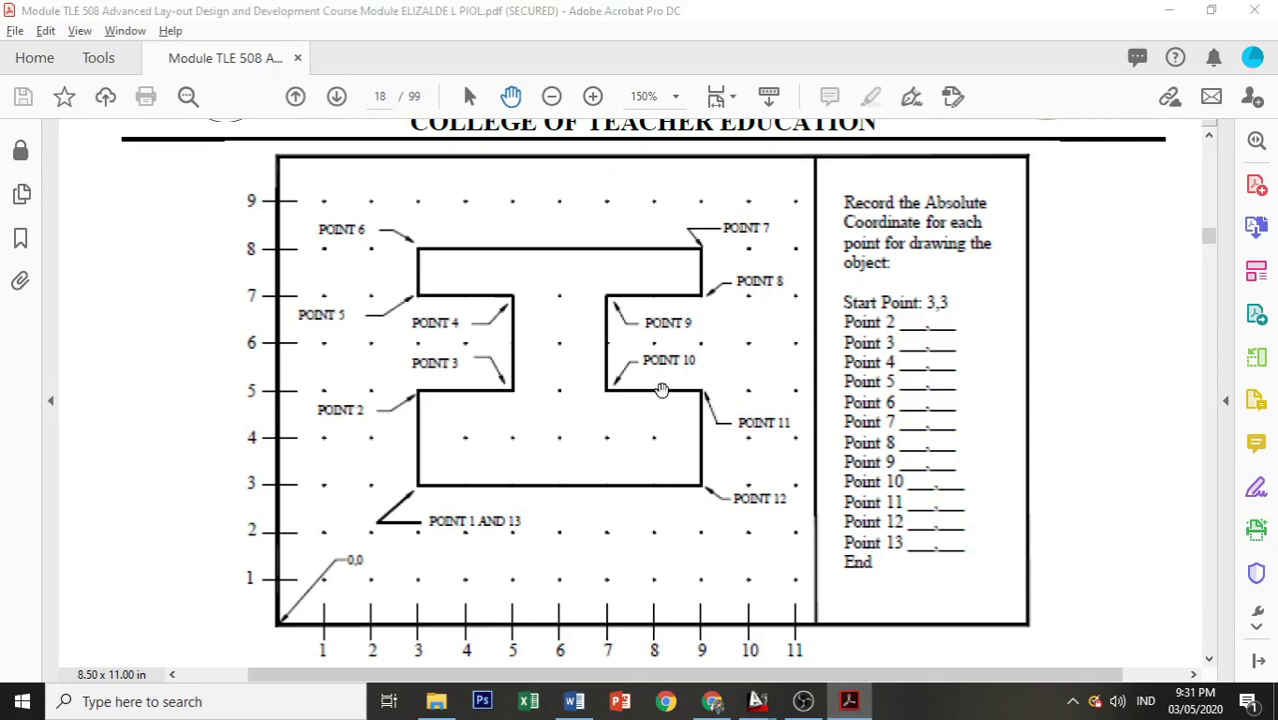
{"action": "key", "text": "alt+Tab"}
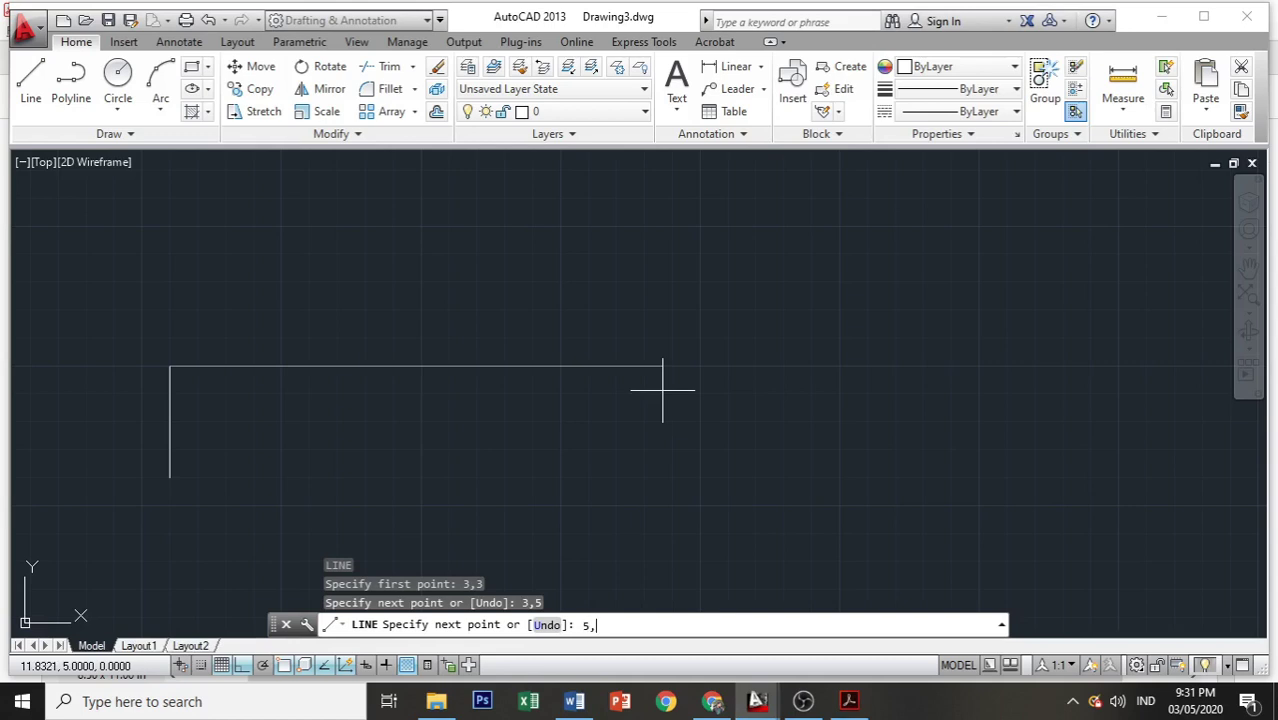
{"action": "type", "text": "5,5"}
{"action": "key", "text": "Return"}
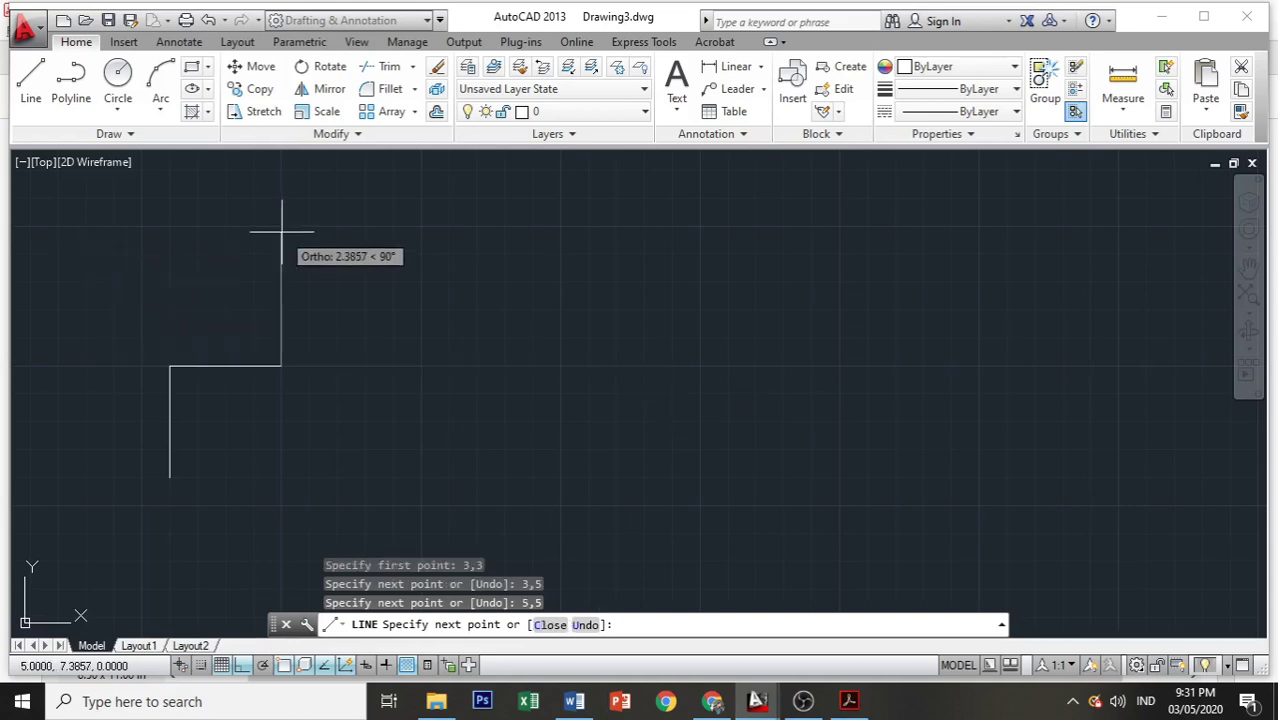
Step: Continue the outline up to 5,7 and left to 3,7, checking the exercise figure
{"action": "left_click", "coordinate": [849, 701]}
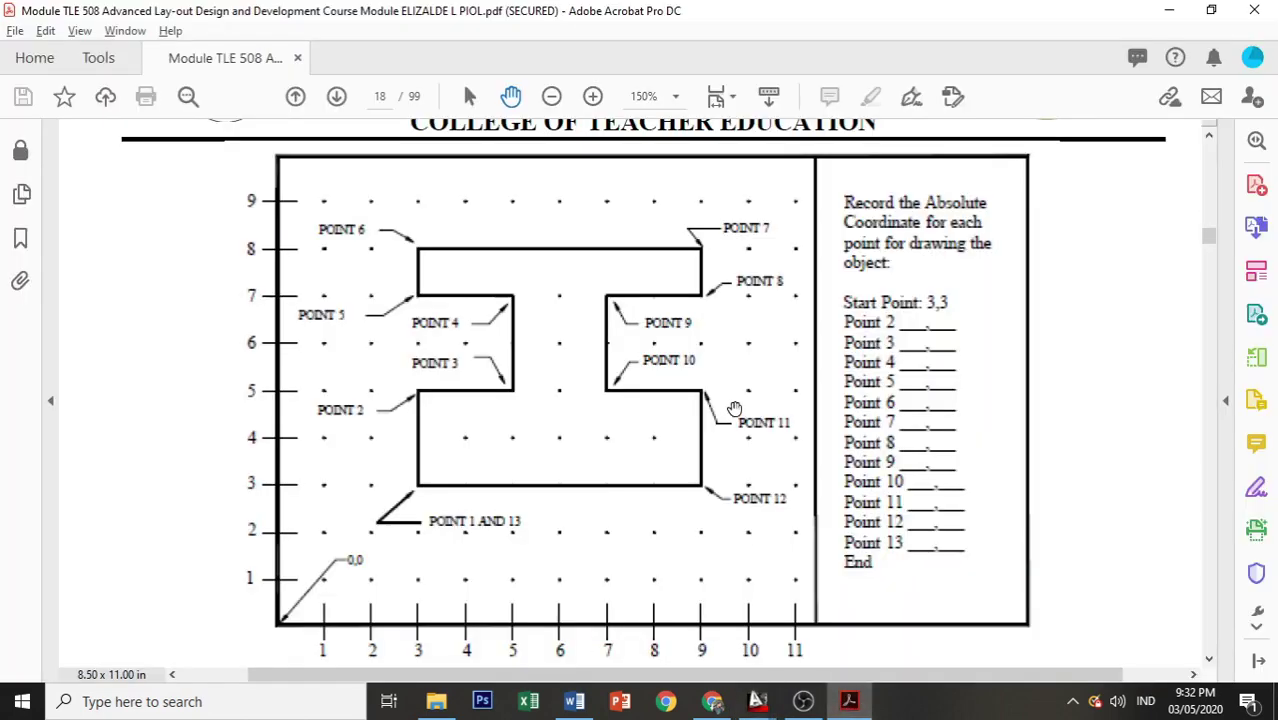
{"action": "key", "text": "alt+Tab"}
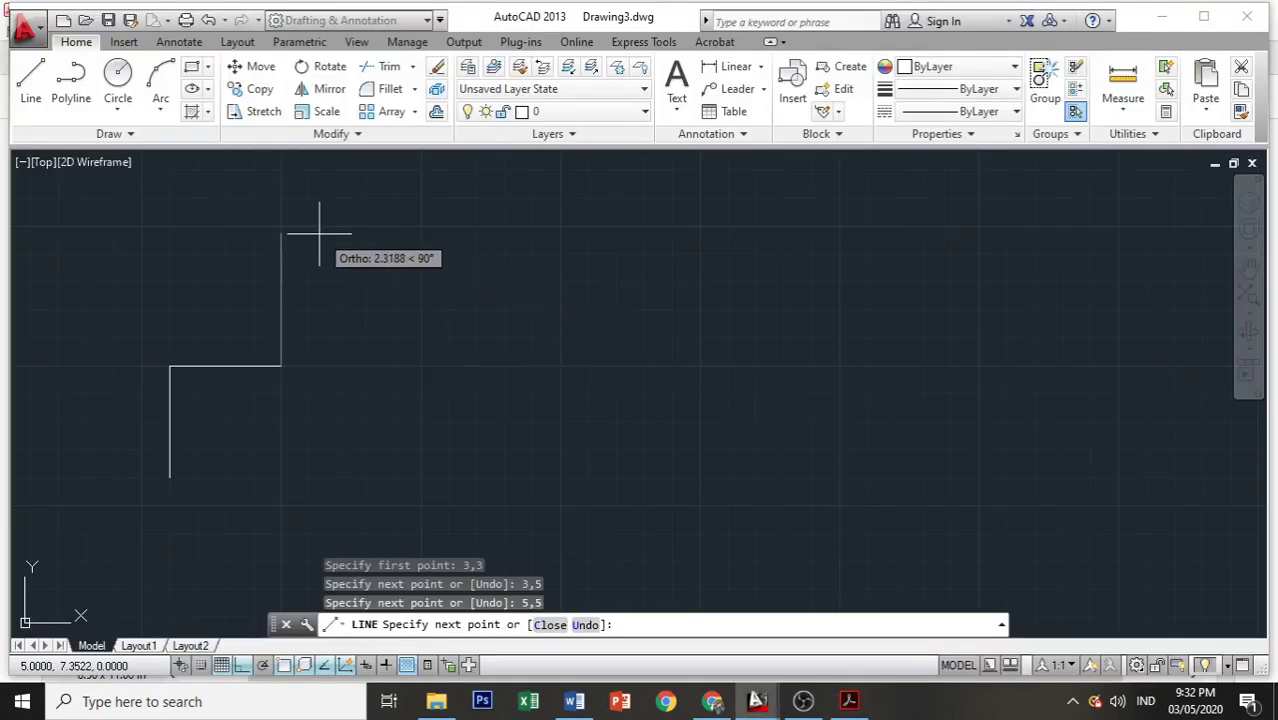
{"action": "type", "text": "5,7"}
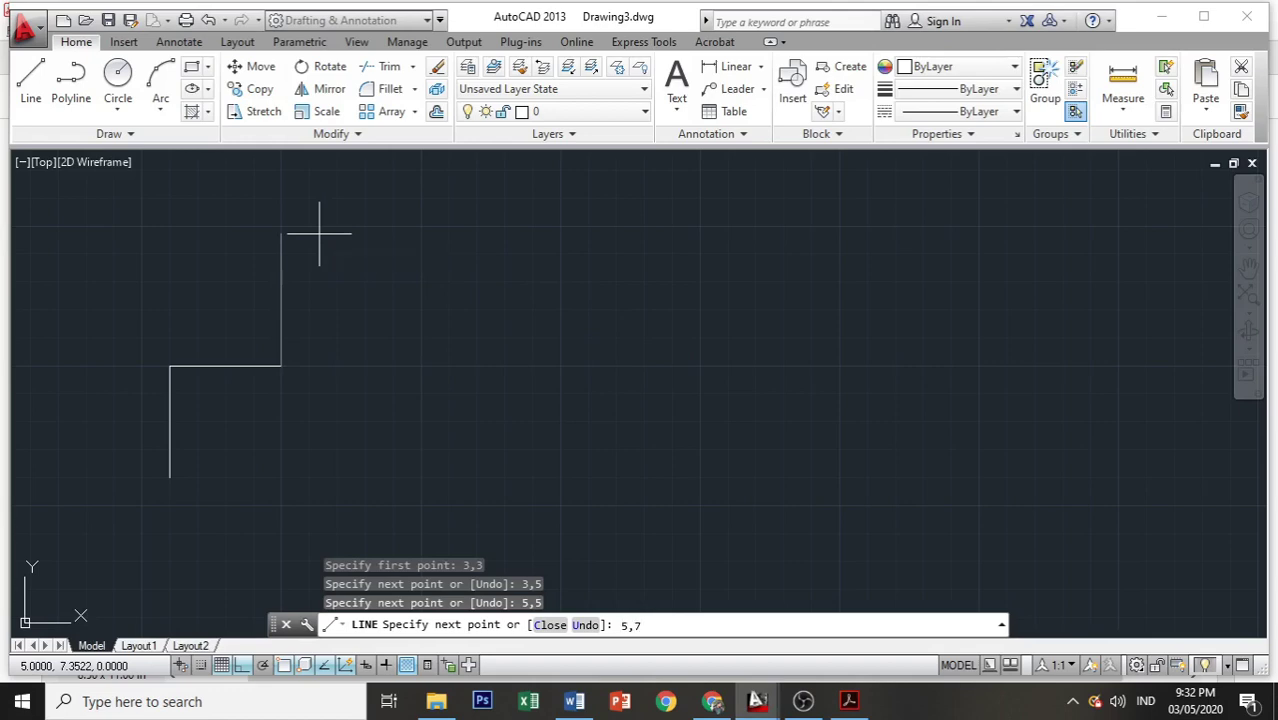
{"action": "key", "text": "Return"}
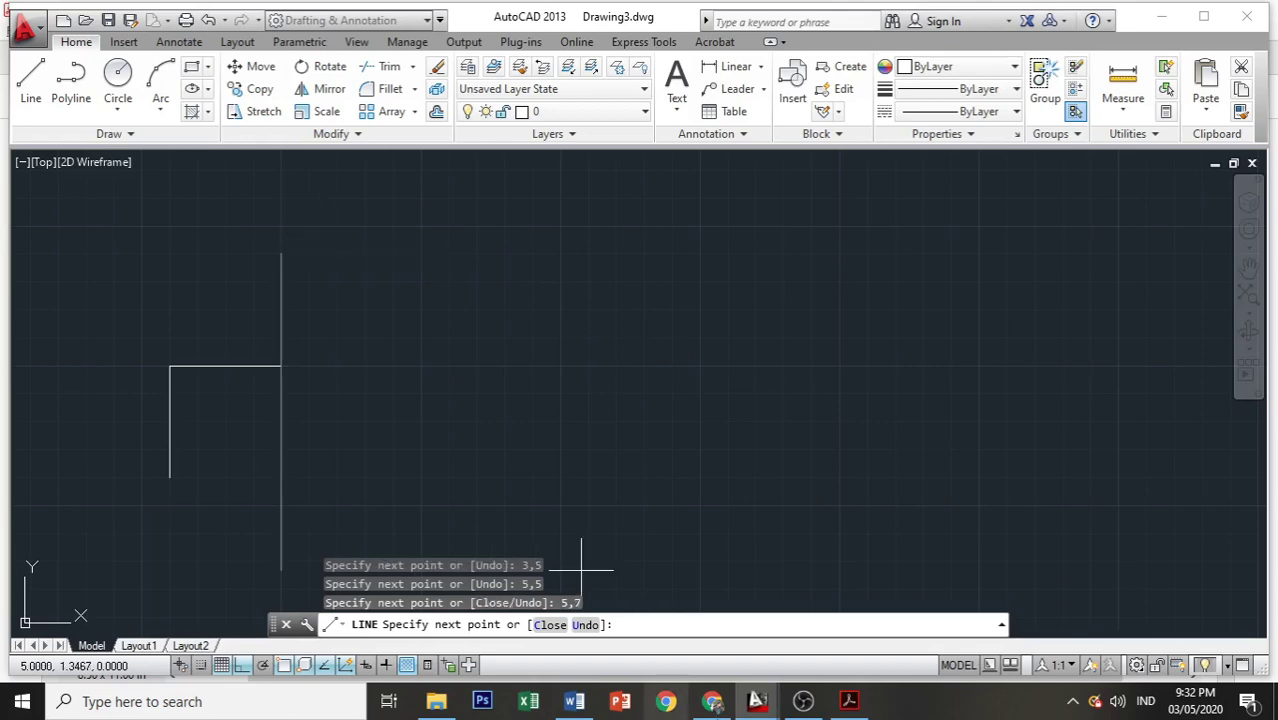
{"action": "left_click", "coordinate": [849, 701]}
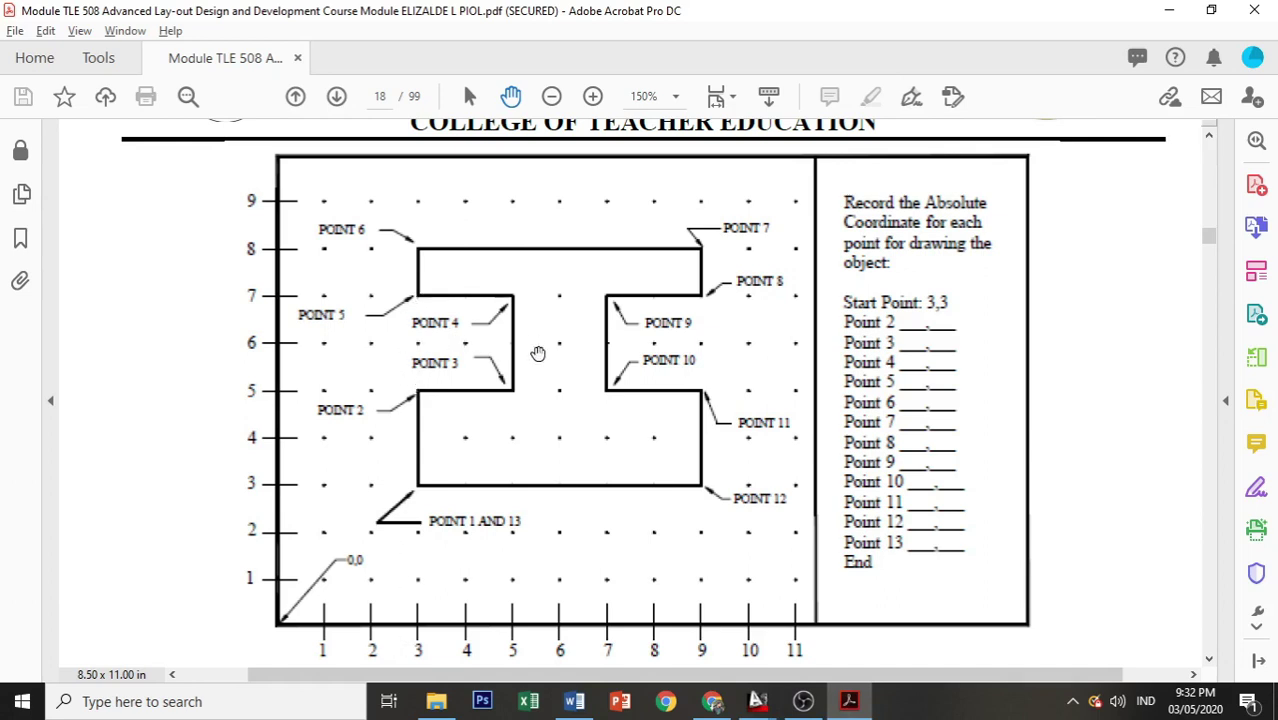
{"action": "left_click", "coordinate": [757, 701]}
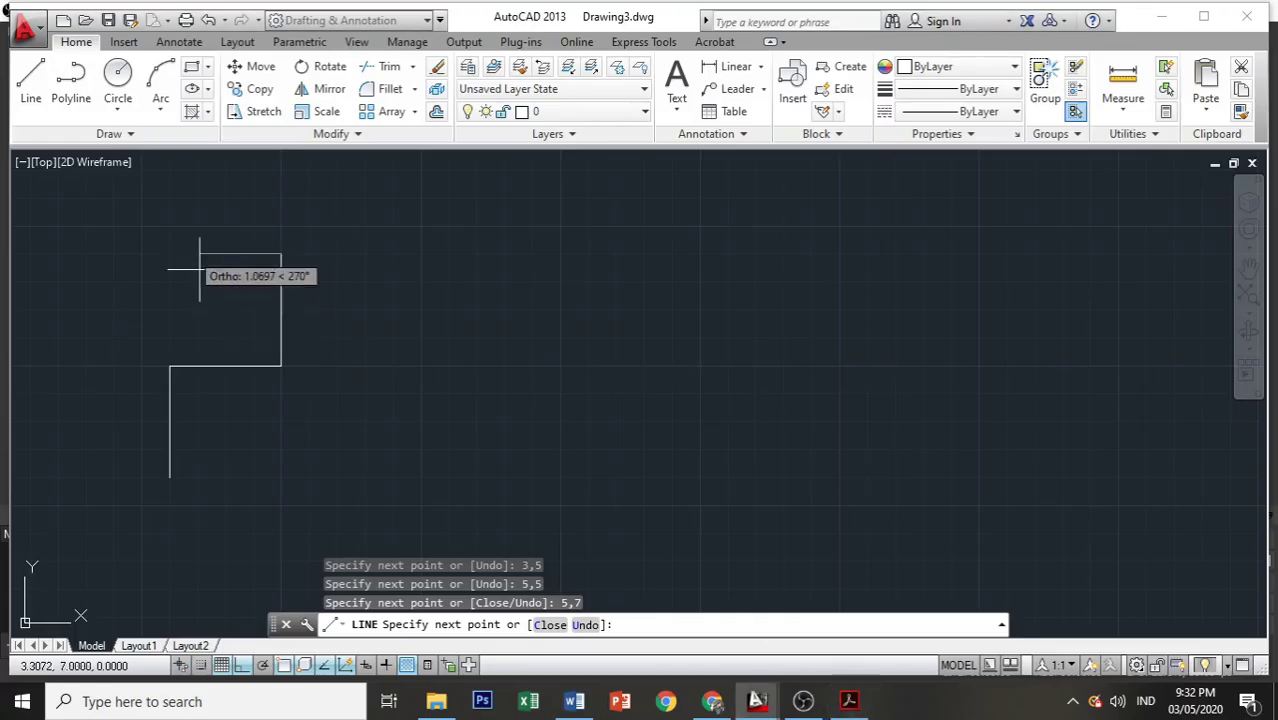
{"action": "type", "text": "3"}
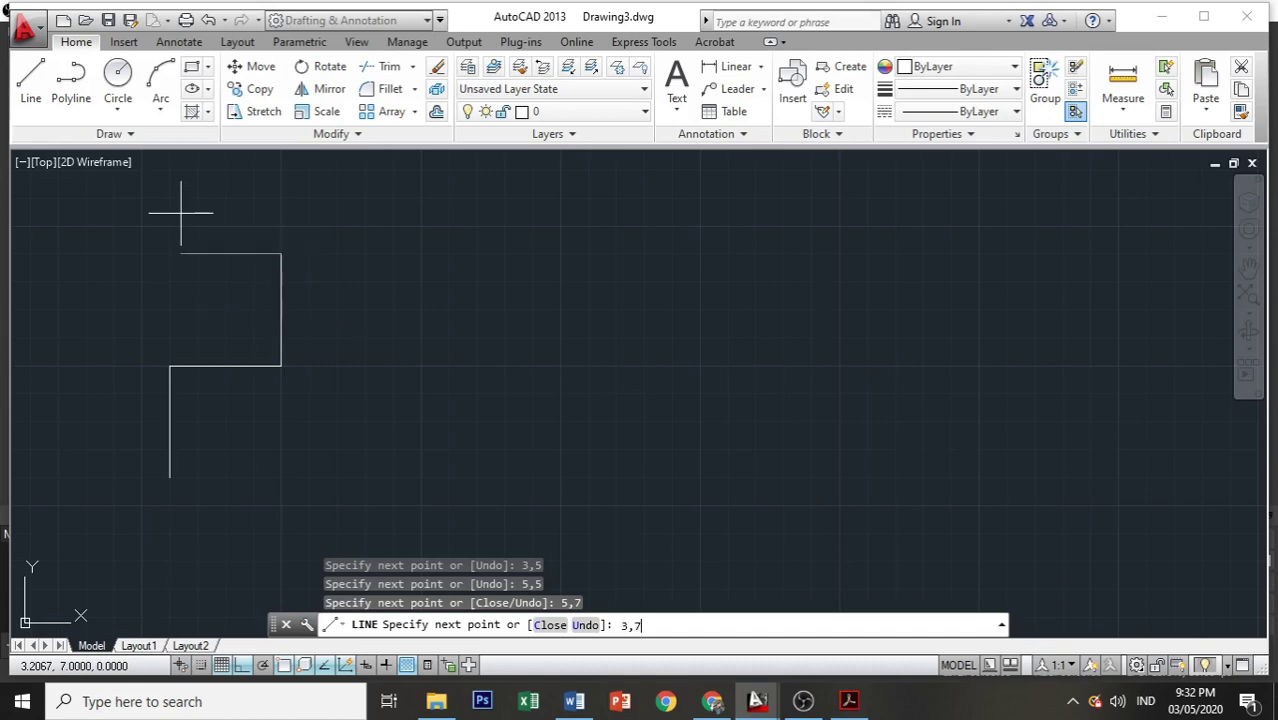
{"action": "type", "text": ",7"}
{"action": "key", "text": "Return"}
{"action": "key", "text": "alt+Tab"}
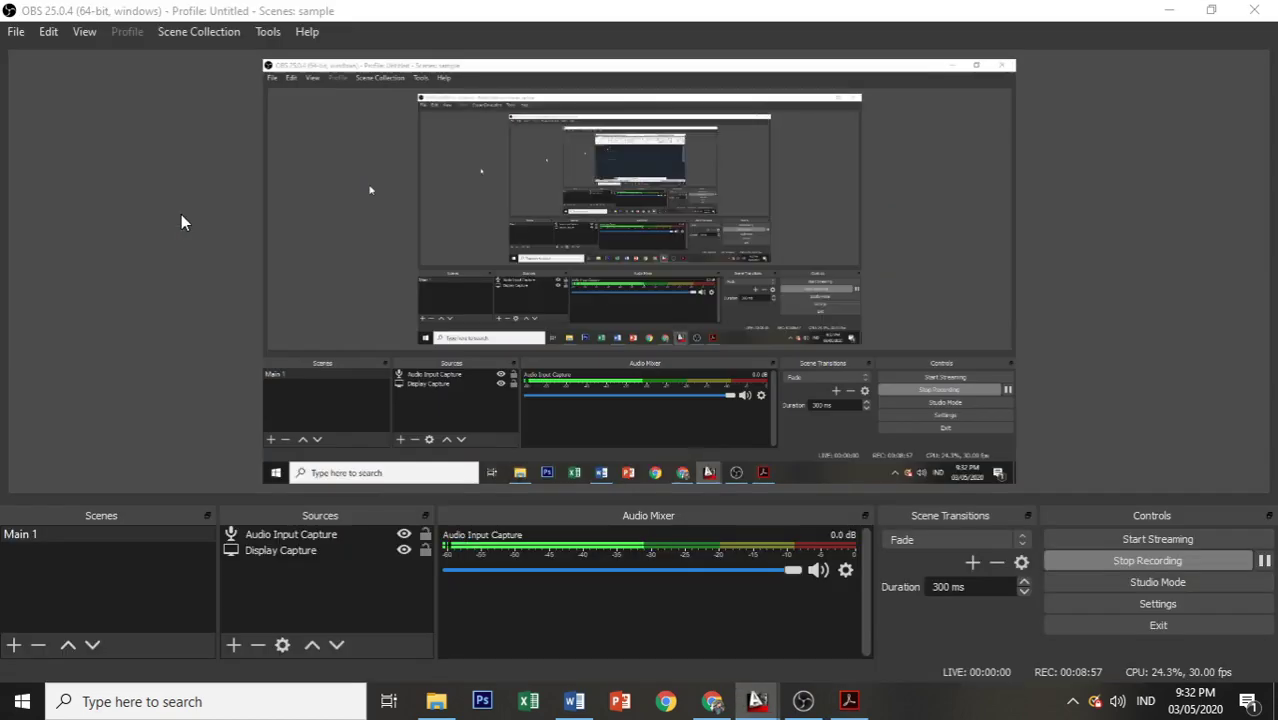
{"action": "key", "text": "alt+Tab"}
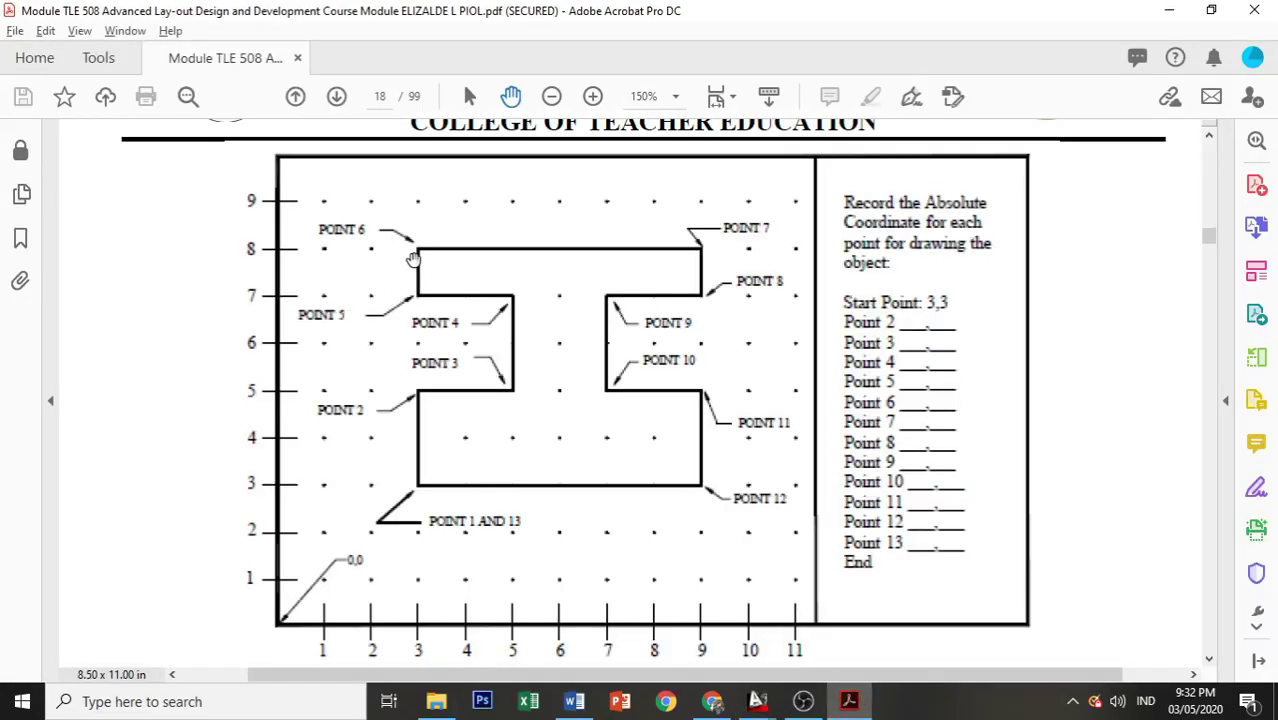
{"action": "key", "text": "alt+Tab"}
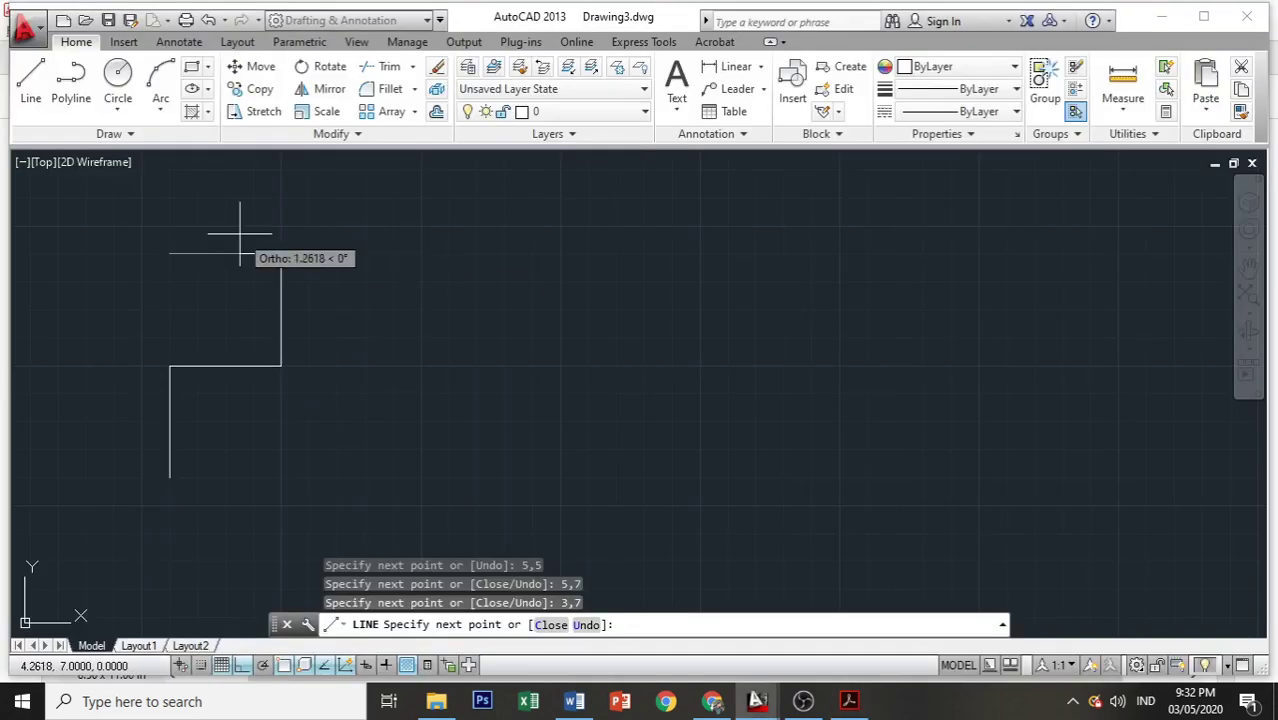
Step: Extend the outline up to 3,8 and across the top to 9,8, checking the exercise sheet
{"action": "type", "text": "3,8"}
{"action": "key", "text": "Return"}
{"action": "key", "text": "alt+Tab"}
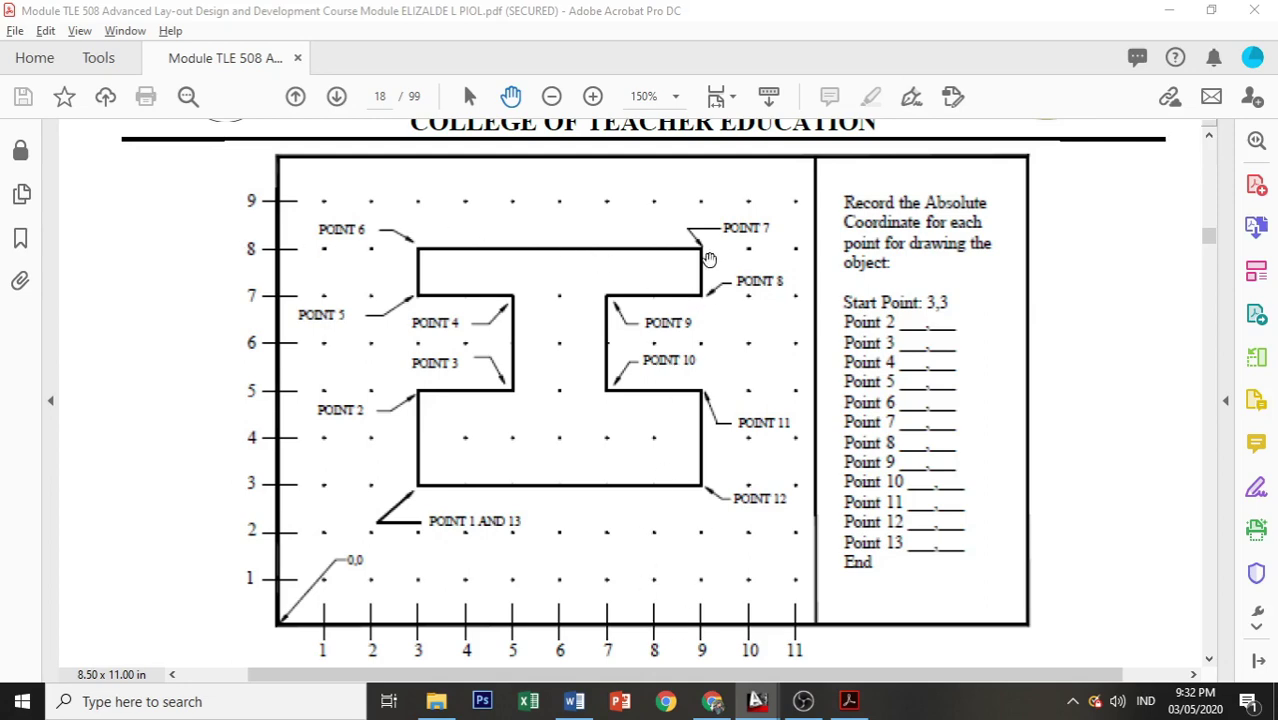
{"action": "key", "text": "alt+Tab"}
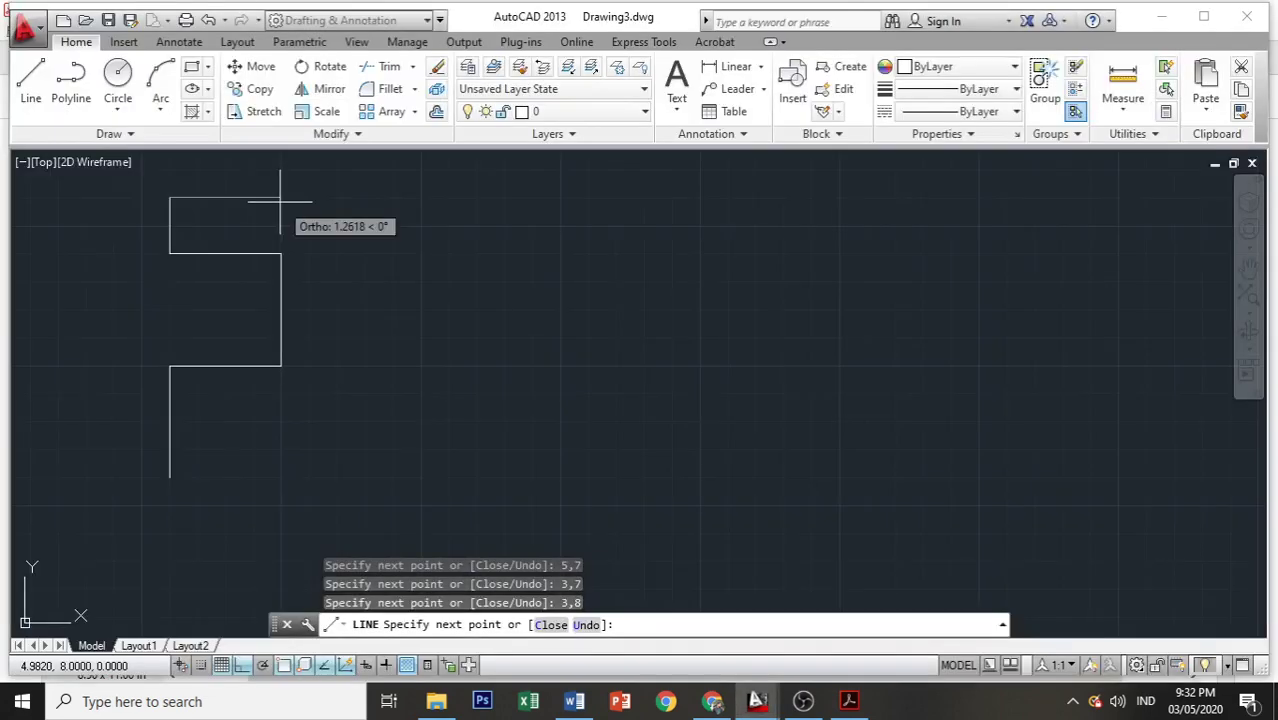
{"action": "type", "text": "9,8"}
{"action": "key", "text": "Return"}
{"action": "key", "text": "alt+Tab"}
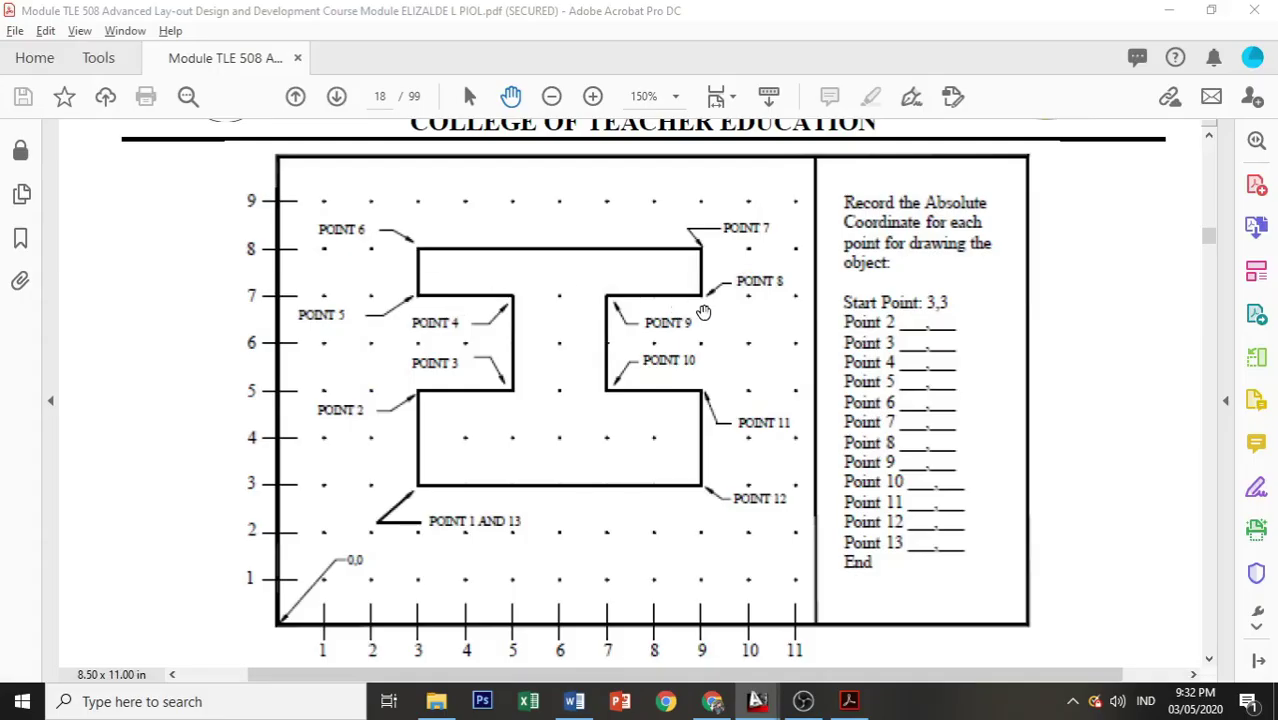
{"action": "key", "text": "alt+Tab"}
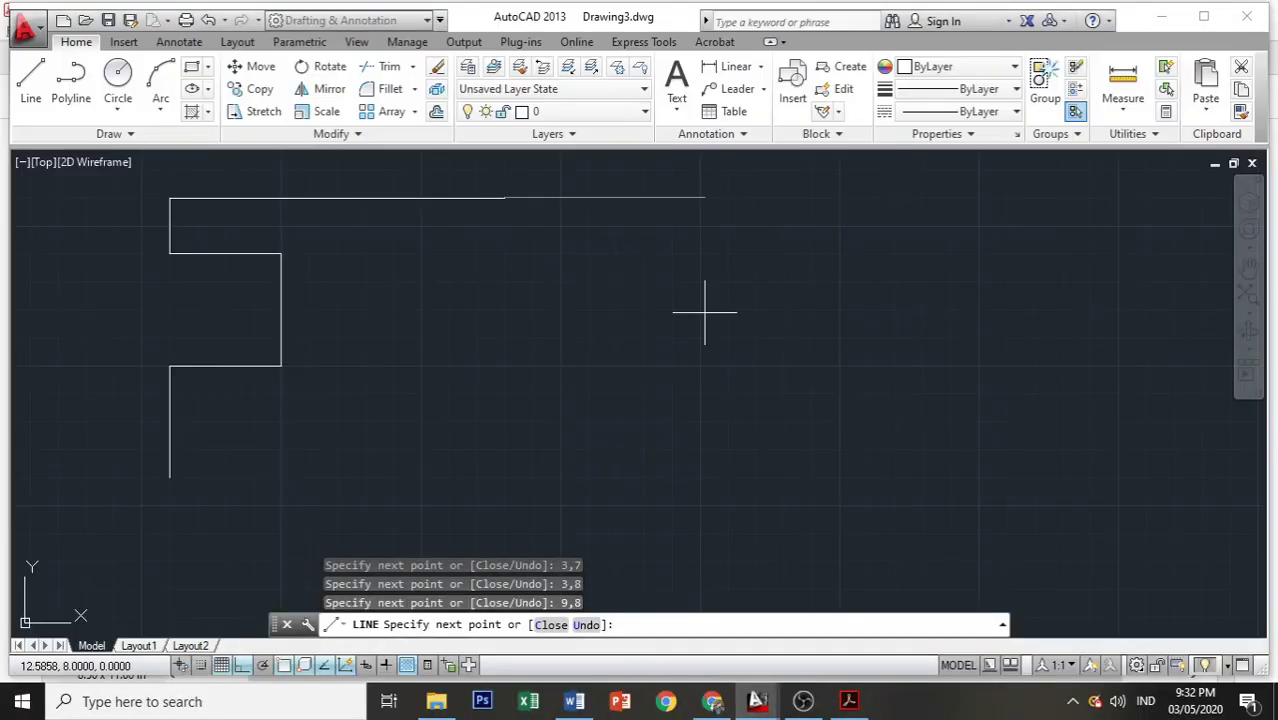
Step: Continue the line down to 9,7 and inward to 7,7, checking the exercise sheet for the points
{"action": "type", "text": "9,7"}
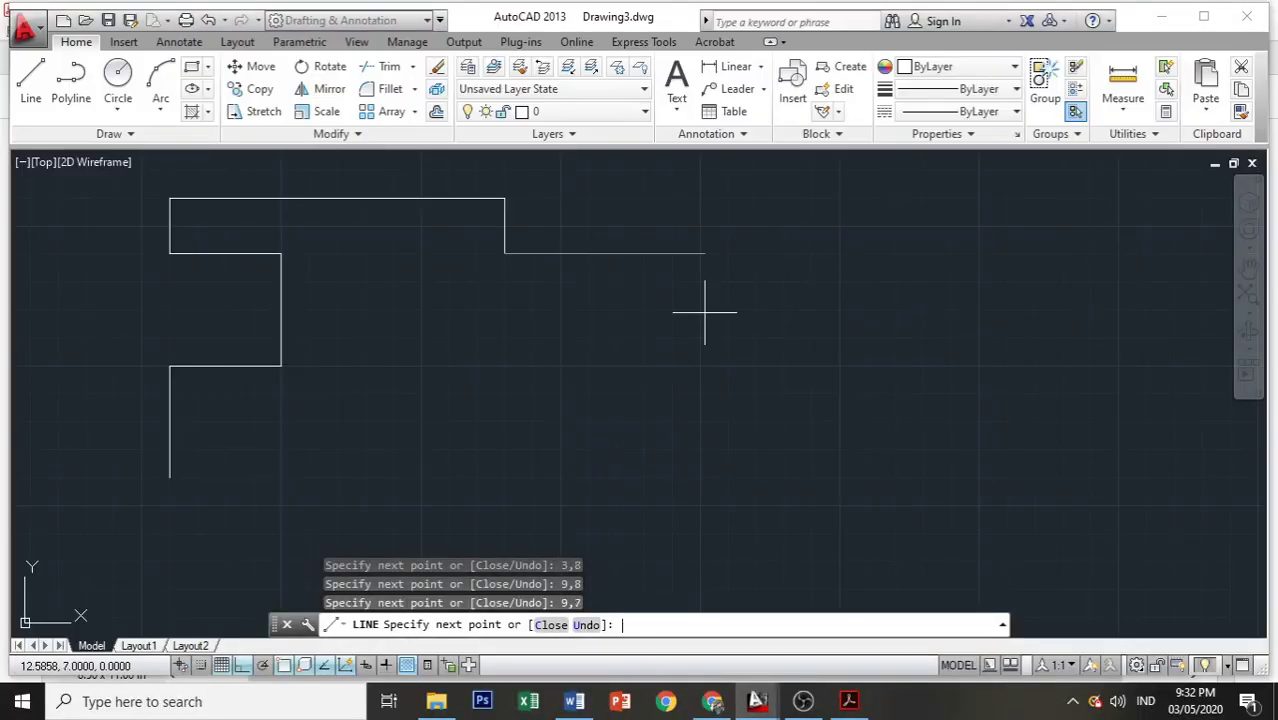
{"action": "key", "text": "alt+Tab"}
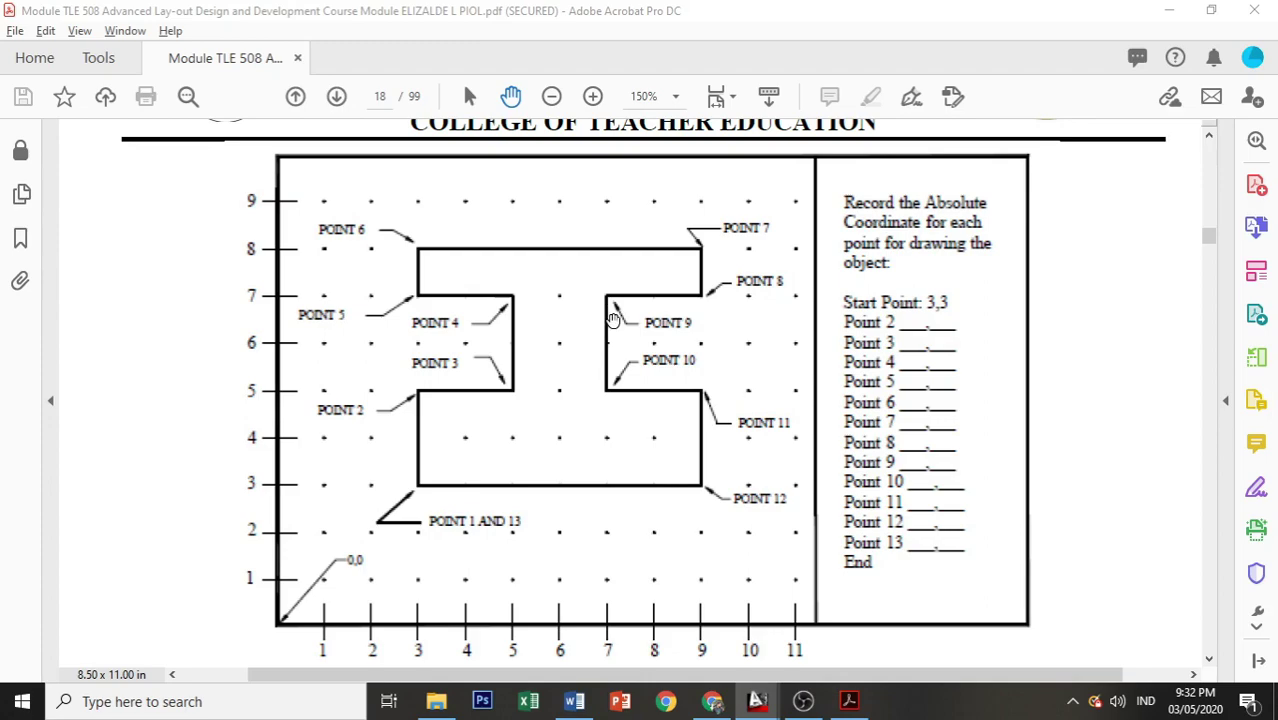
{"action": "key", "text": "alt+Tab"}
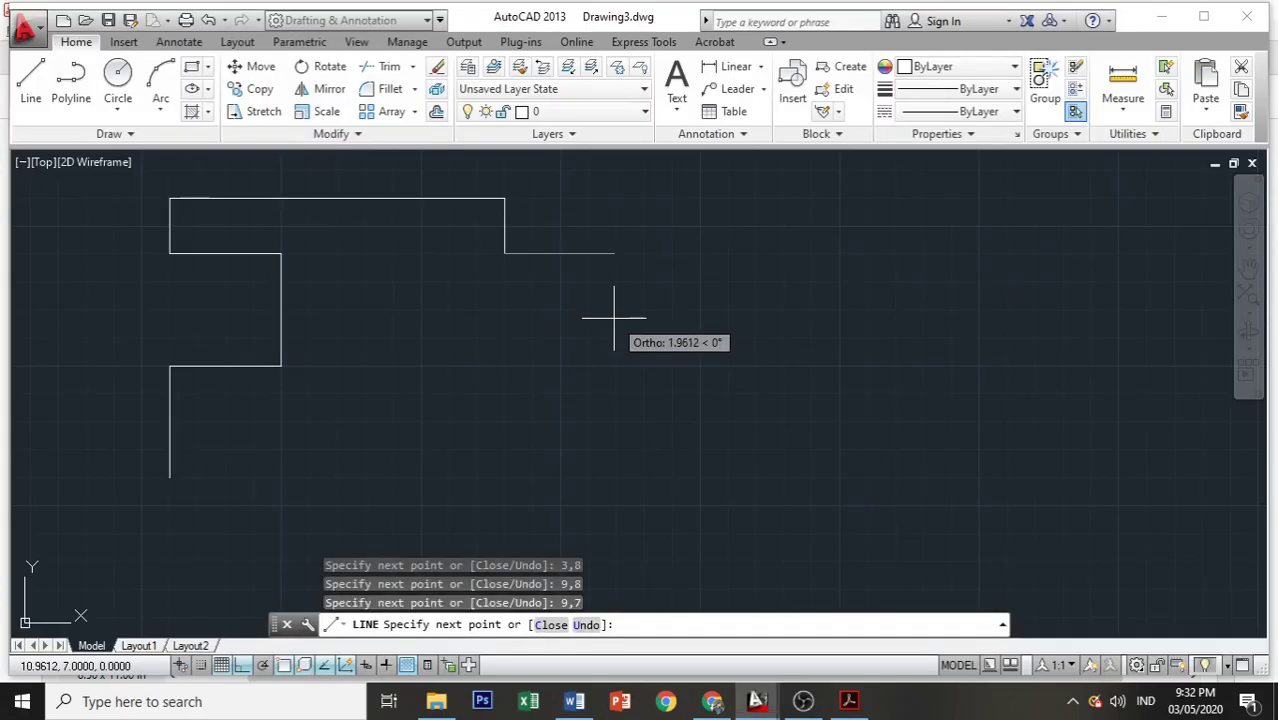
{"action": "type", "text": "7"}
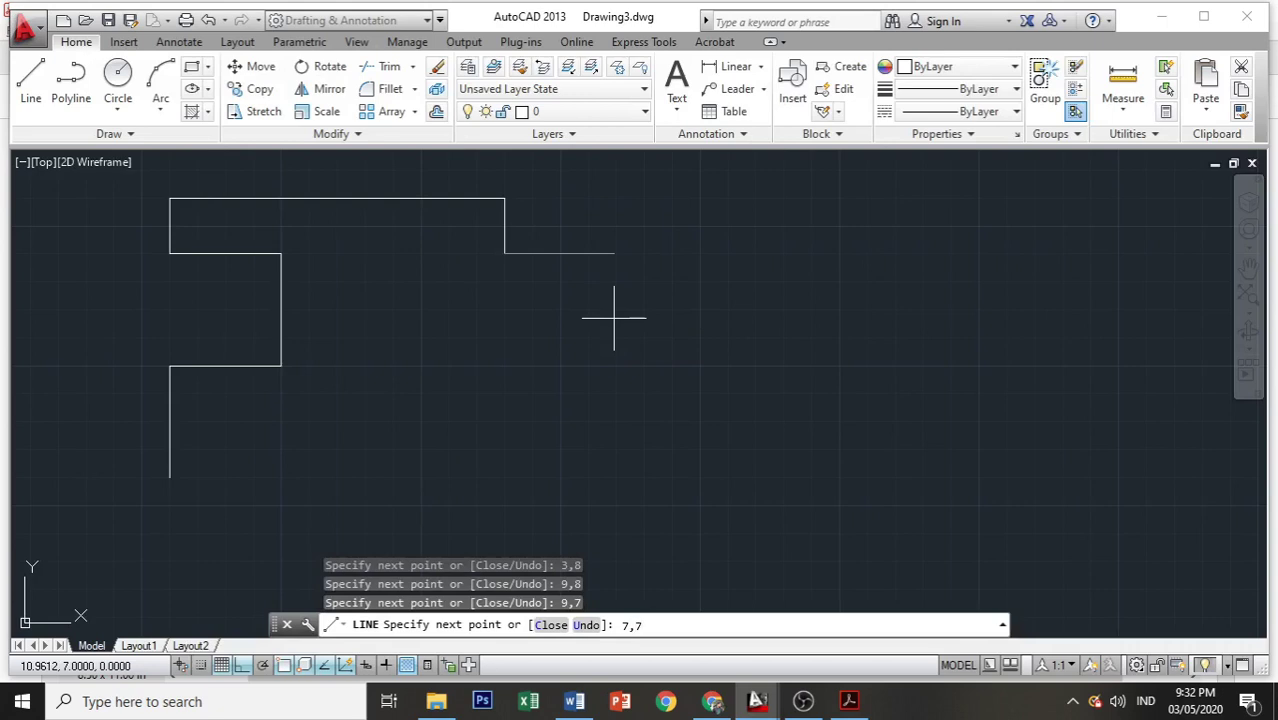
{"action": "type", "text": ",7"}
{"action": "key", "text": "Return"}
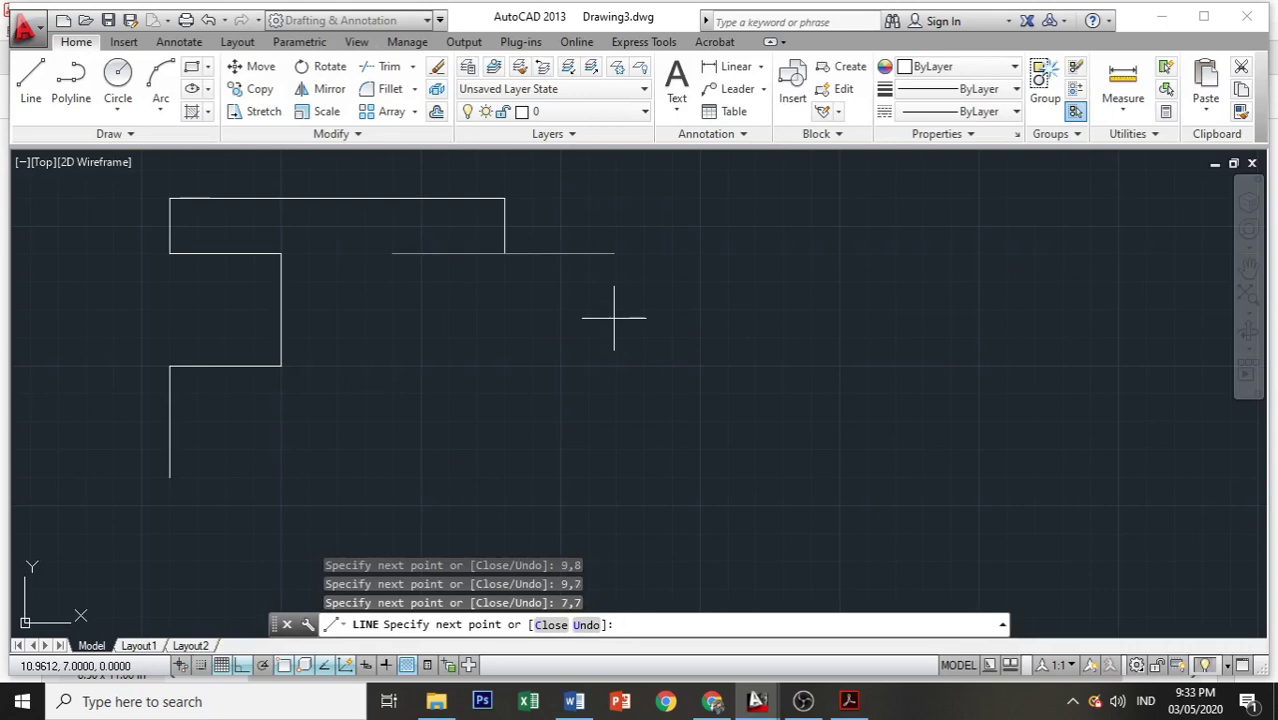
{"action": "left_click", "coordinate": [354, 367]}
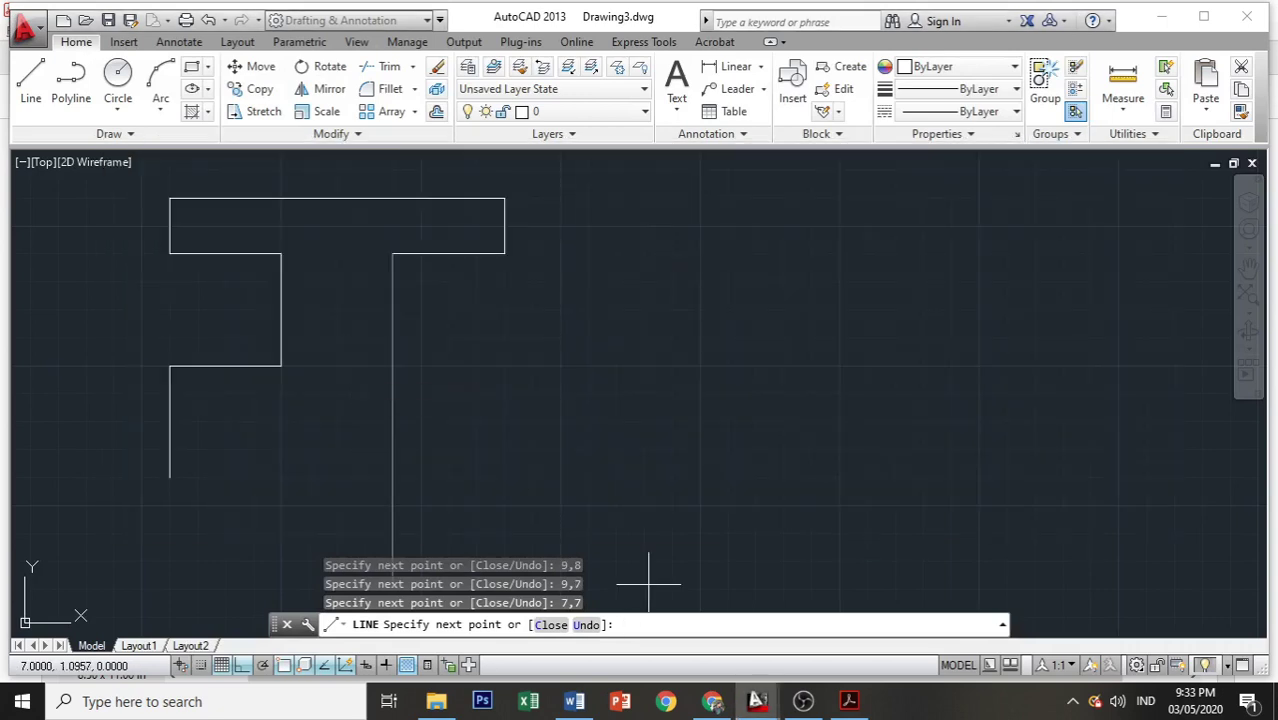
{"action": "left_click", "coordinate": [843, 703]}
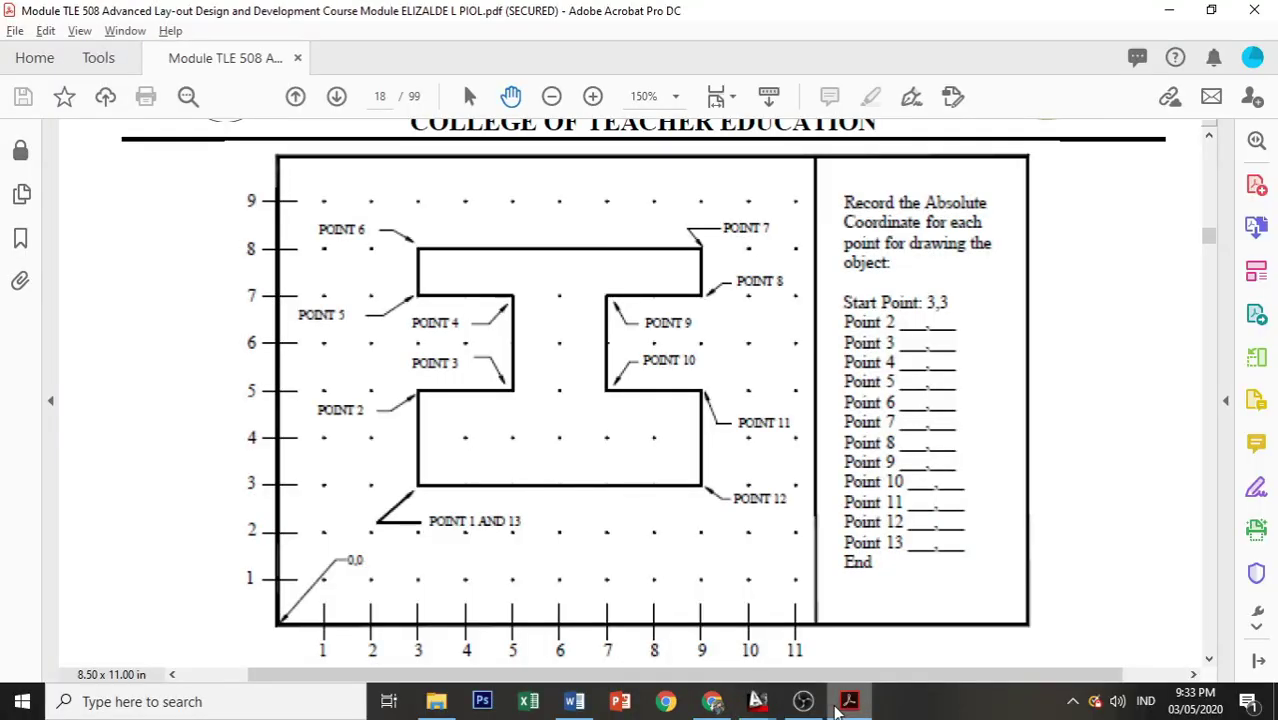
{"action": "left_click", "coordinate": [845, 703]}
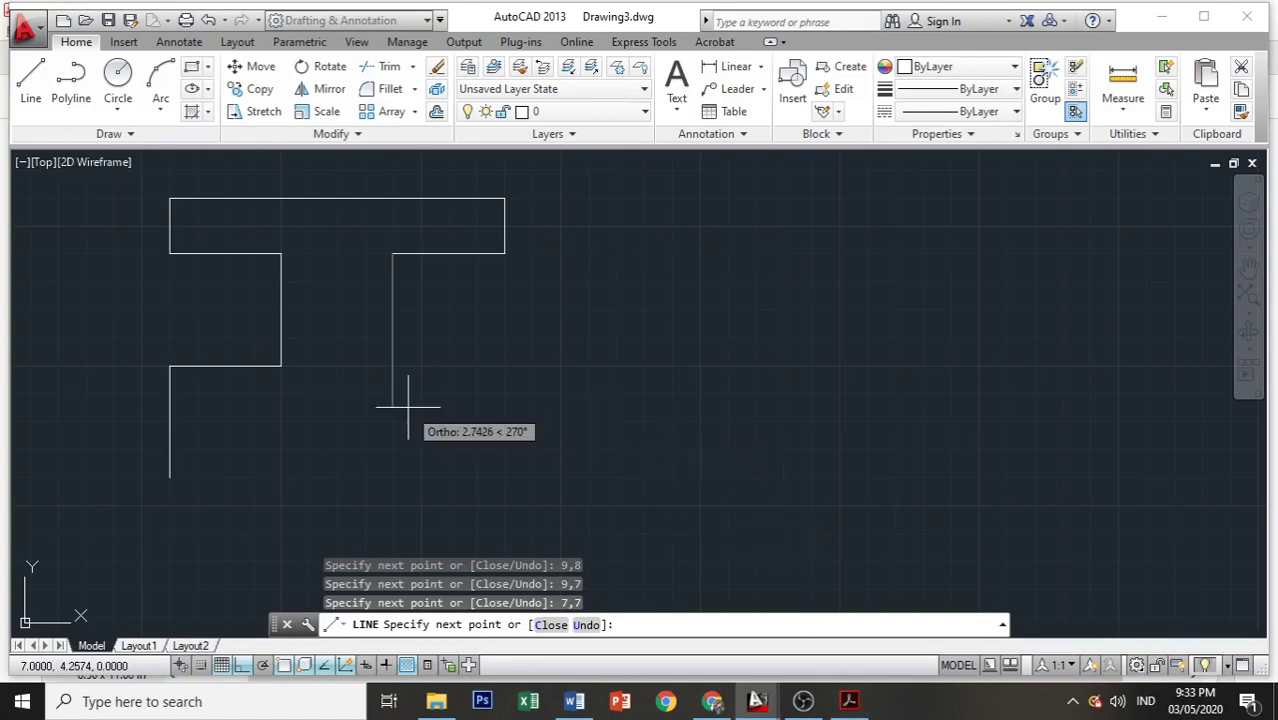
Step: Draw the inner vertical edge down to 7,5, then out to 9,5
{"action": "type", "text": "7,5"}
{"action": "key", "text": "Return"}
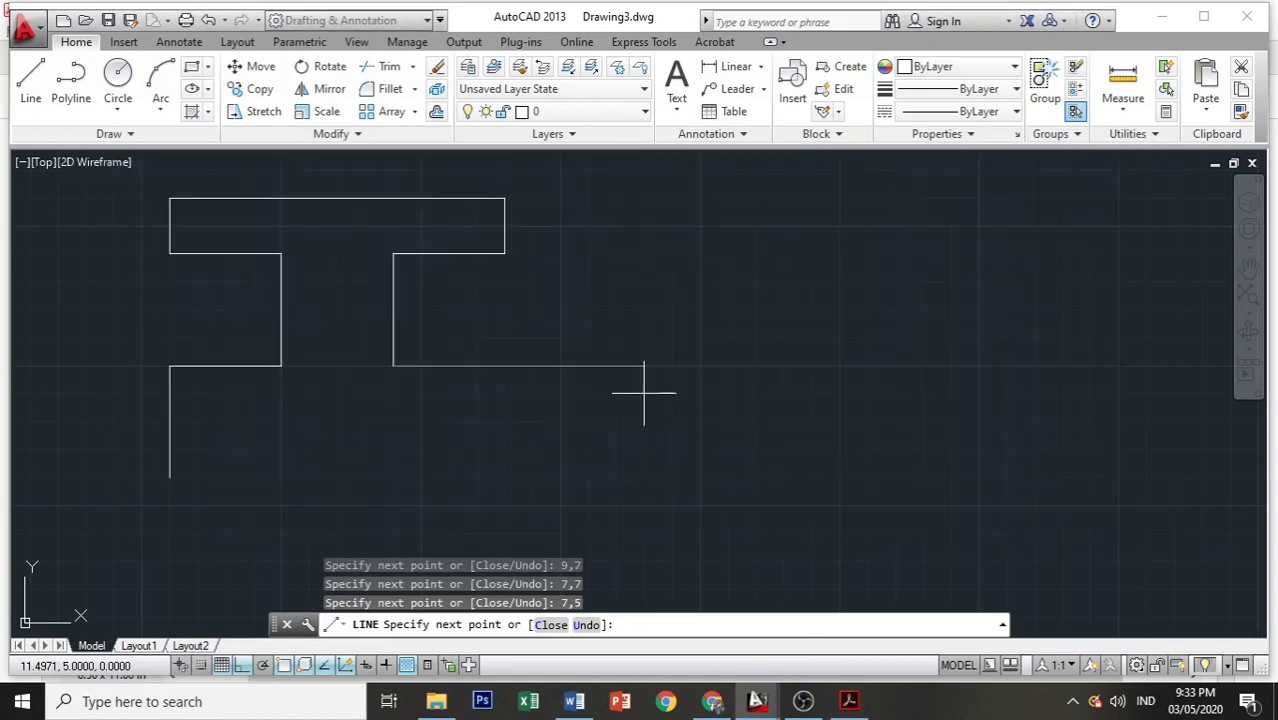
{"action": "left_click", "coordinate": [849, 701]}
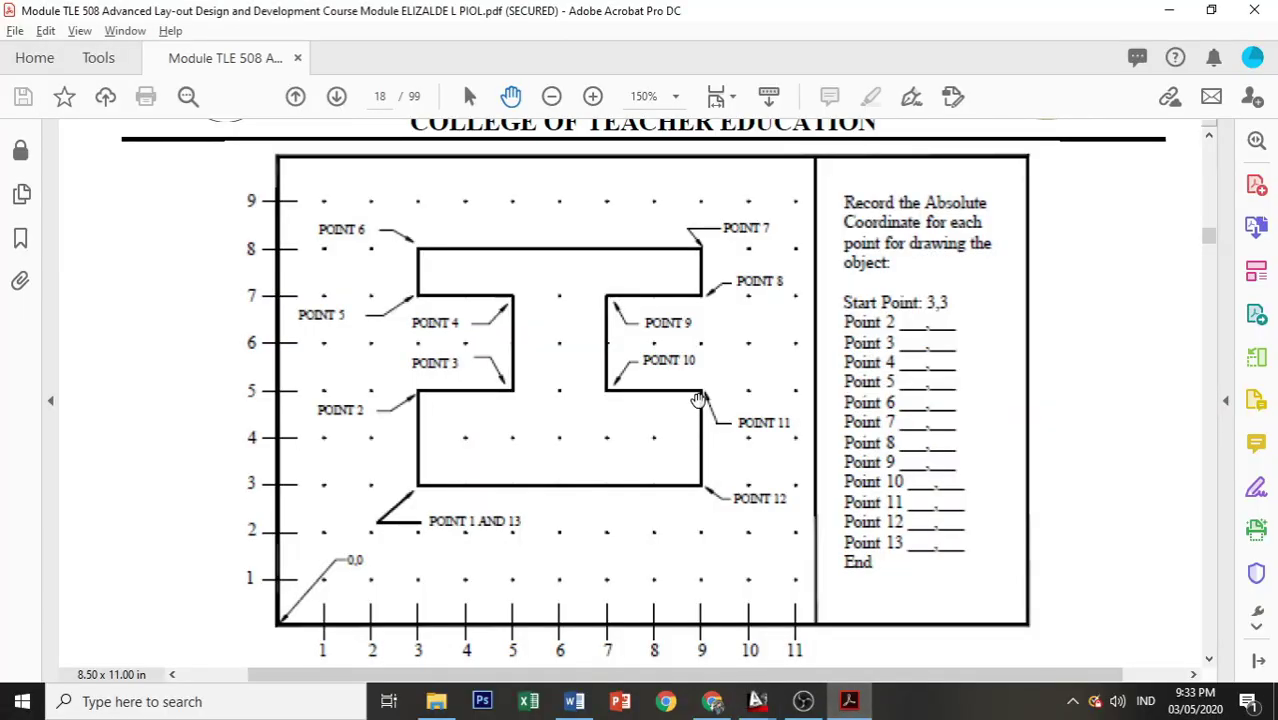
{"action": "key", "text": "alt+Tab"}
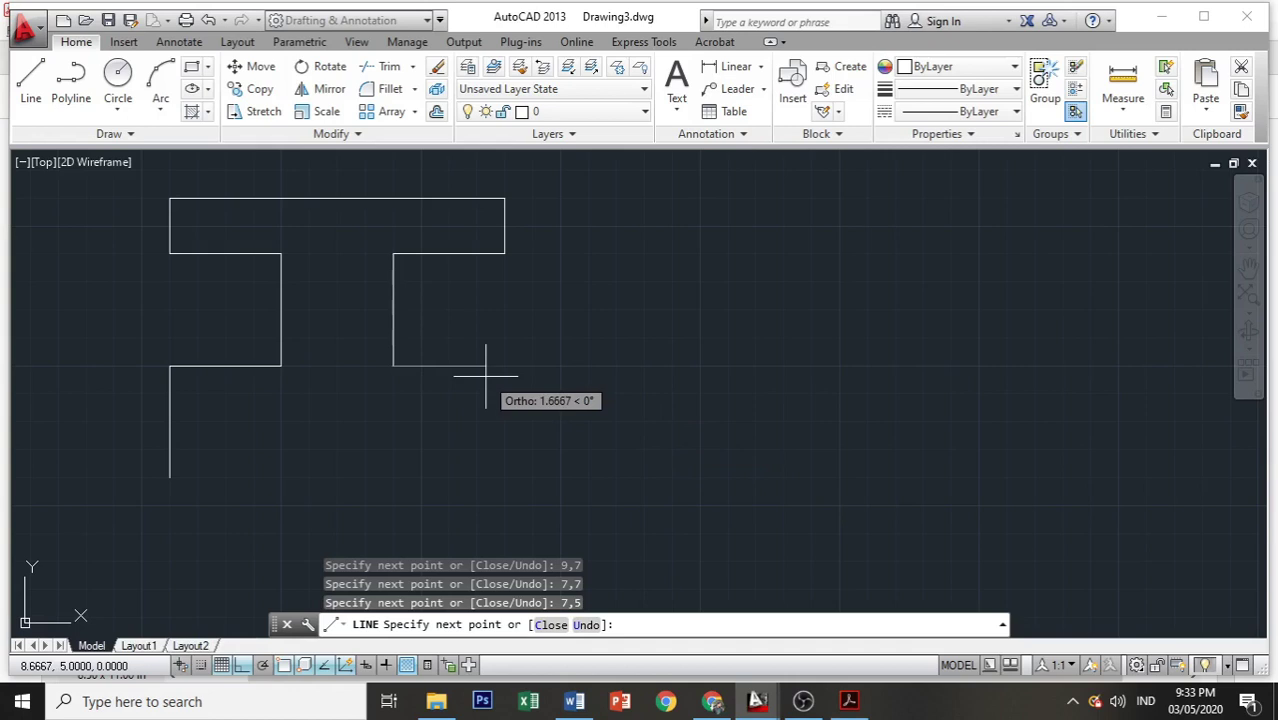
{"action": "type", "text": "9,5"}
{"action": "key", "text": "Return"}
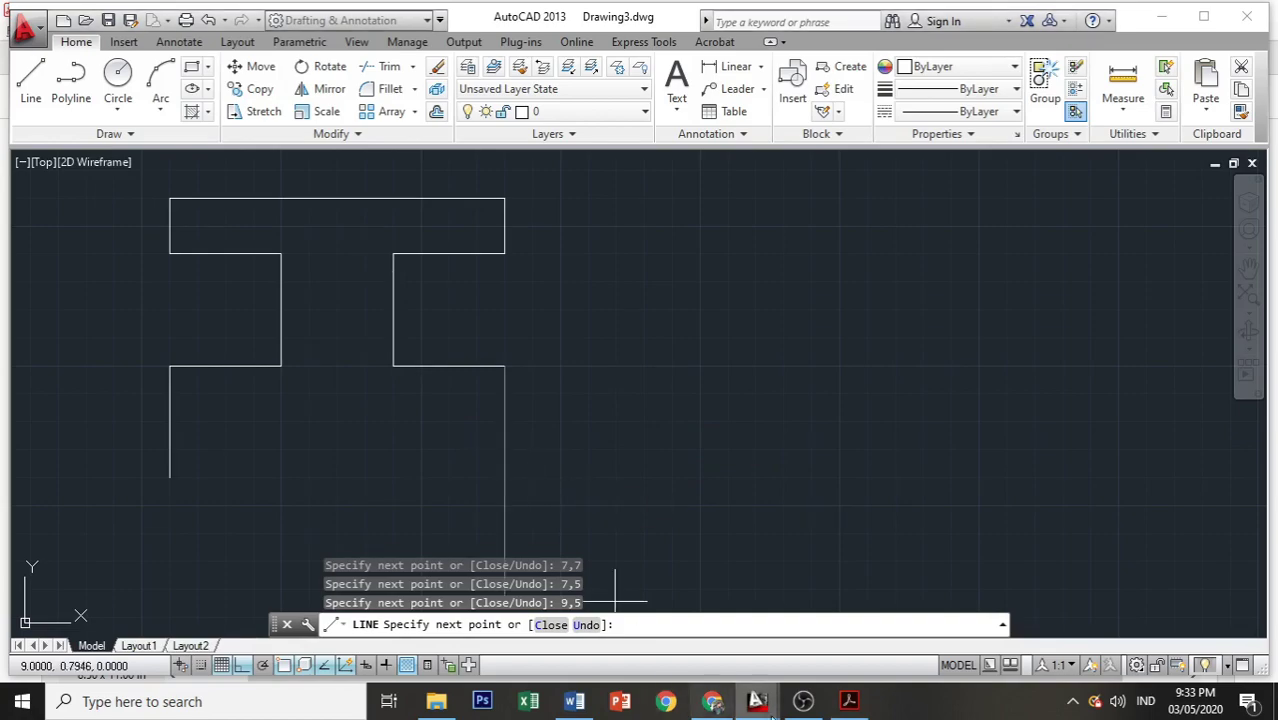
Step: Run the line down to 9,3 and back to 3,3, then end the LINE command
{"action": "left_click", "coordinate": [848, 703]}
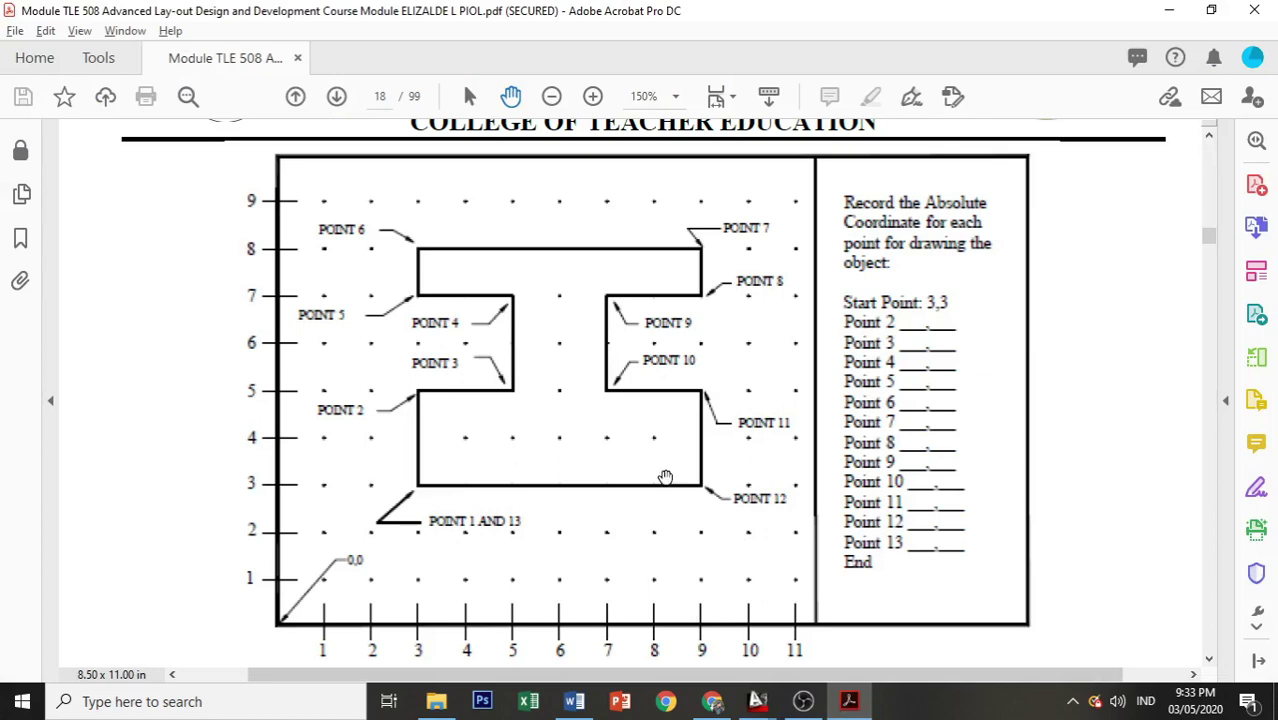
{"action": "key", "text": "alt+Tab"}
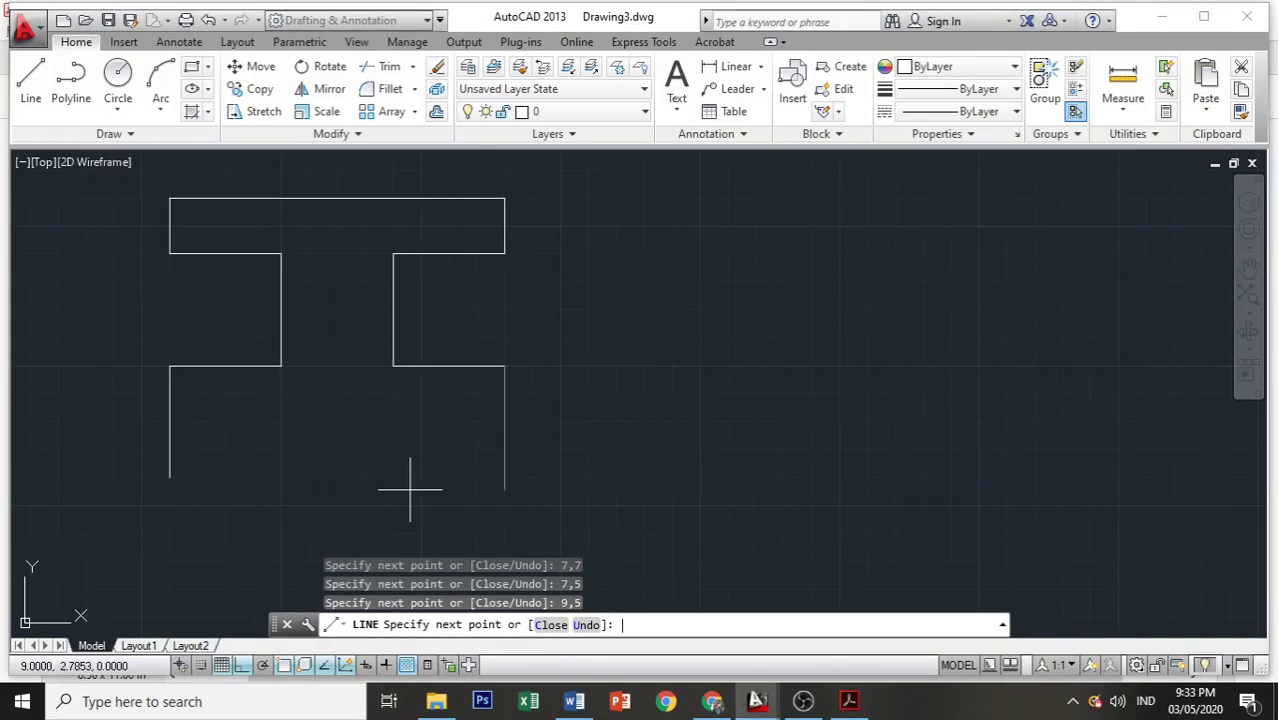
{"action": "key", "text": "Return"}
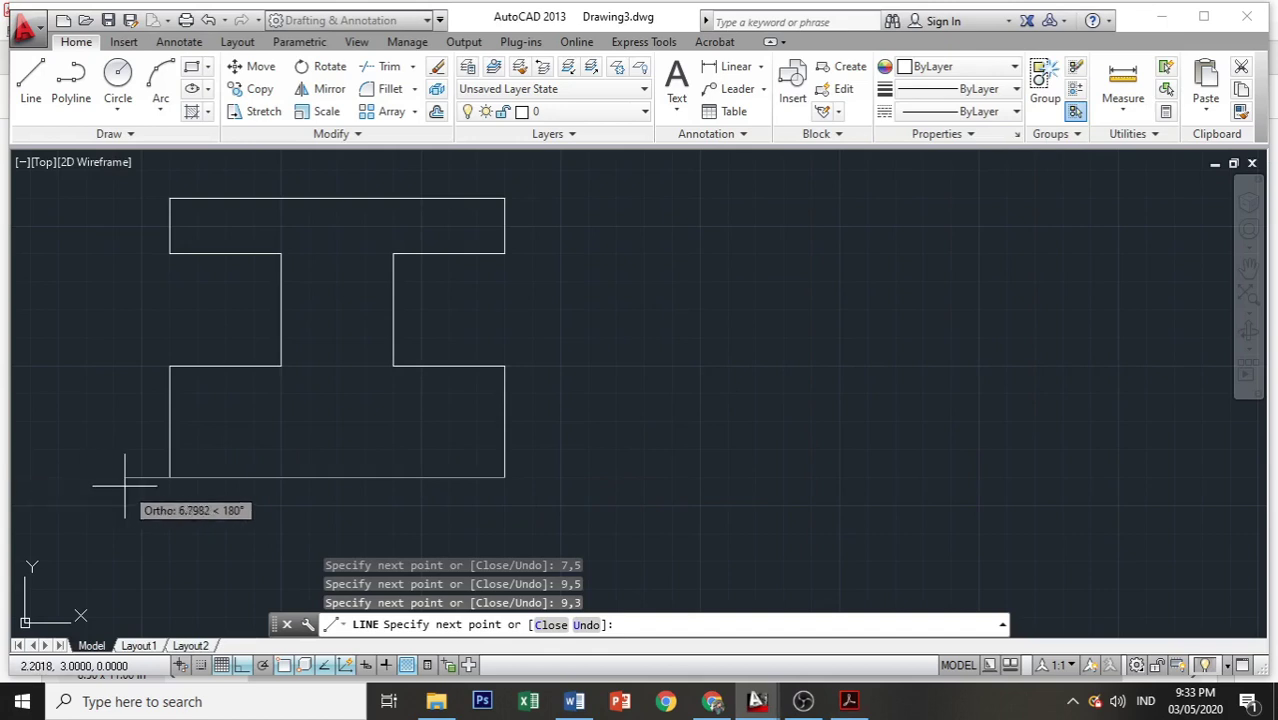
{"action": "type", "text": "3"}
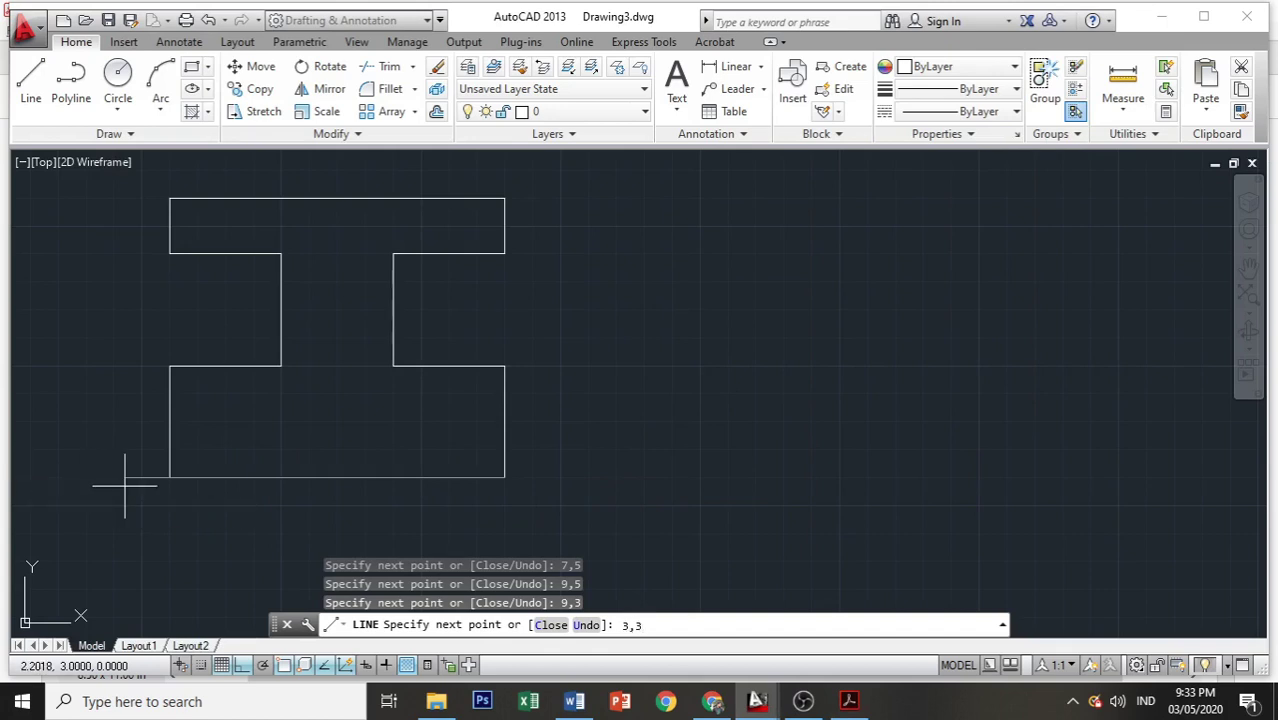
{"action": "type", "text": ",3"}
{"action": "key", "text": "Return"}
{"action": "key", "text": "Escape"}
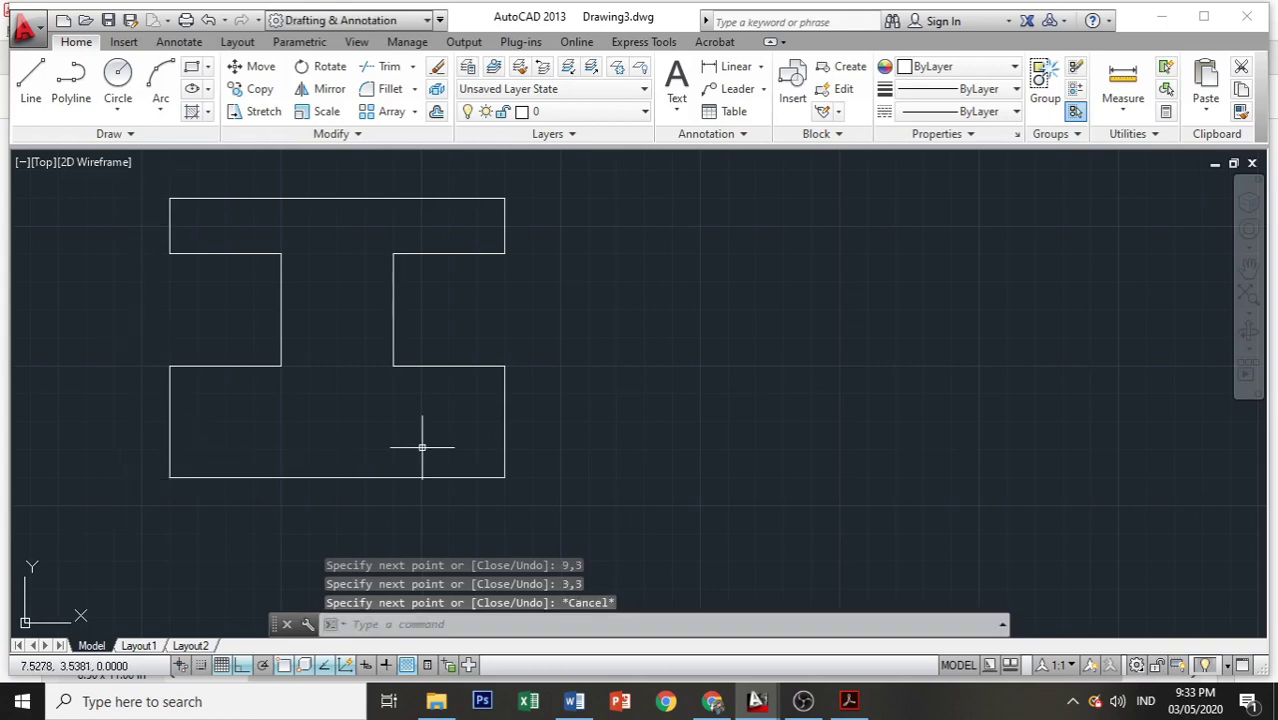
{"action": "left_click", "coordinate": [847, 702]}
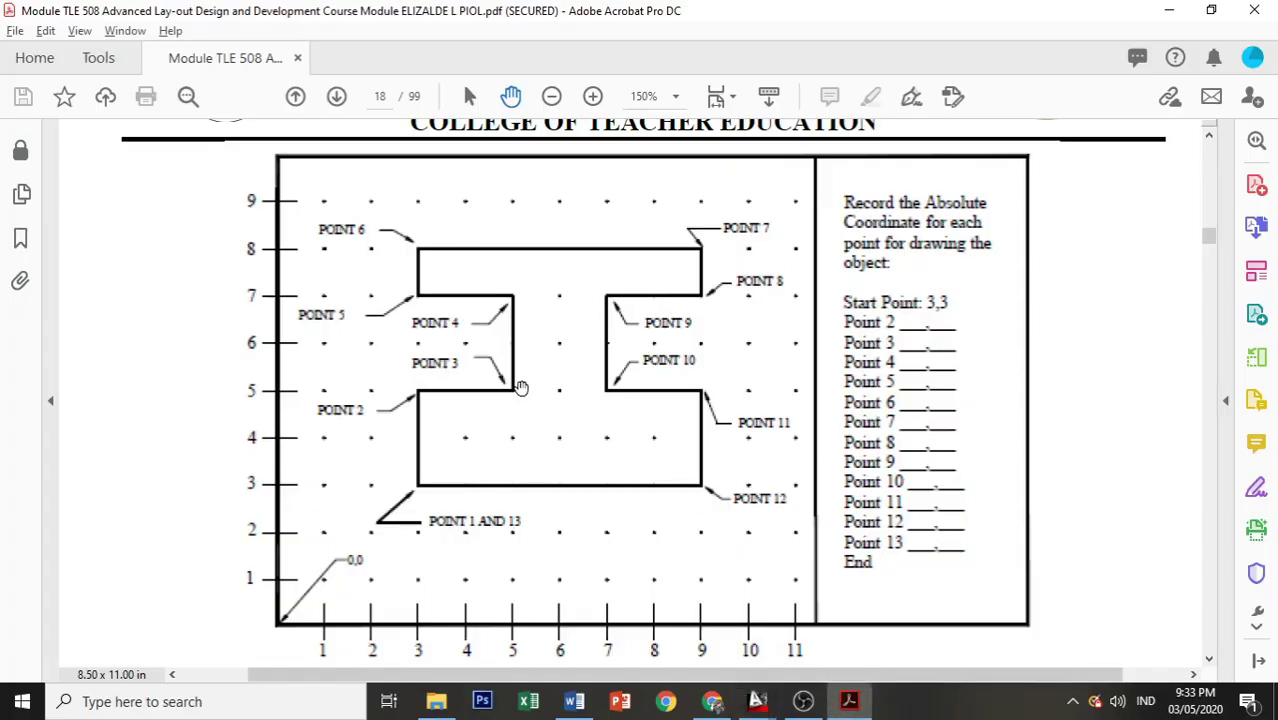
{"action": "left_click", "coordinate": [757, 701]}
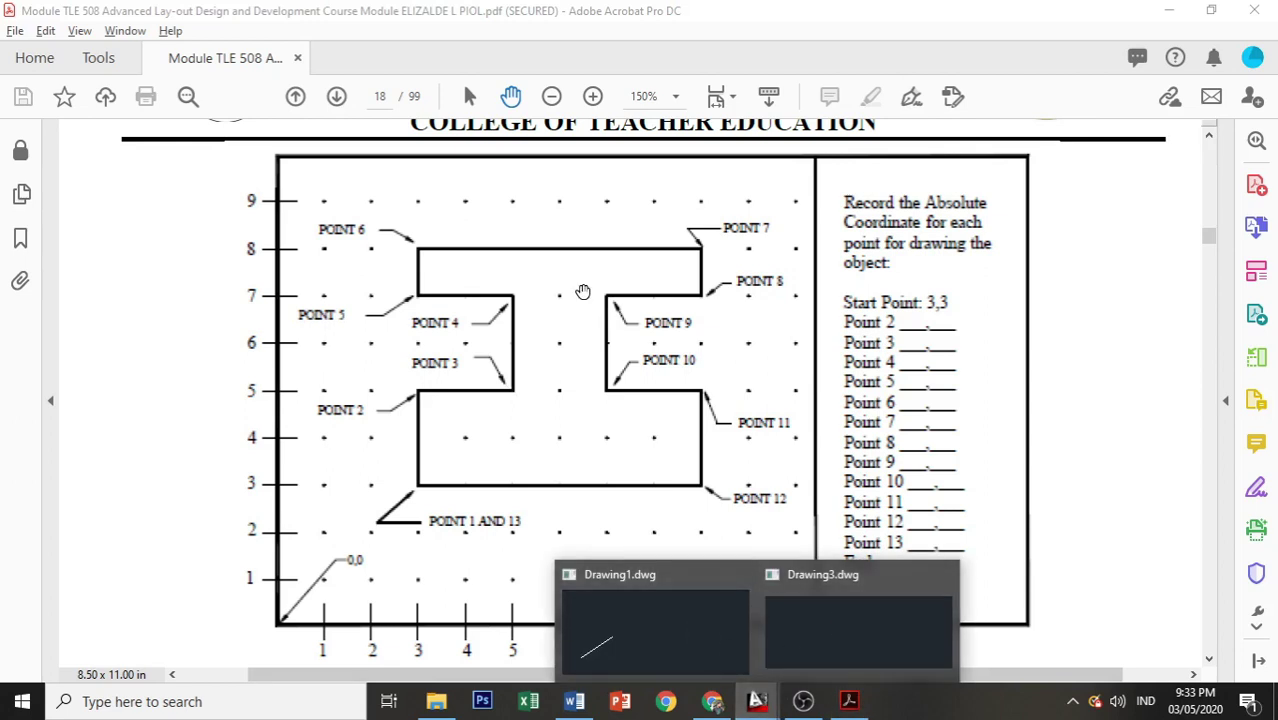
{"action": "left_click", "coordinate": [582, 290]}
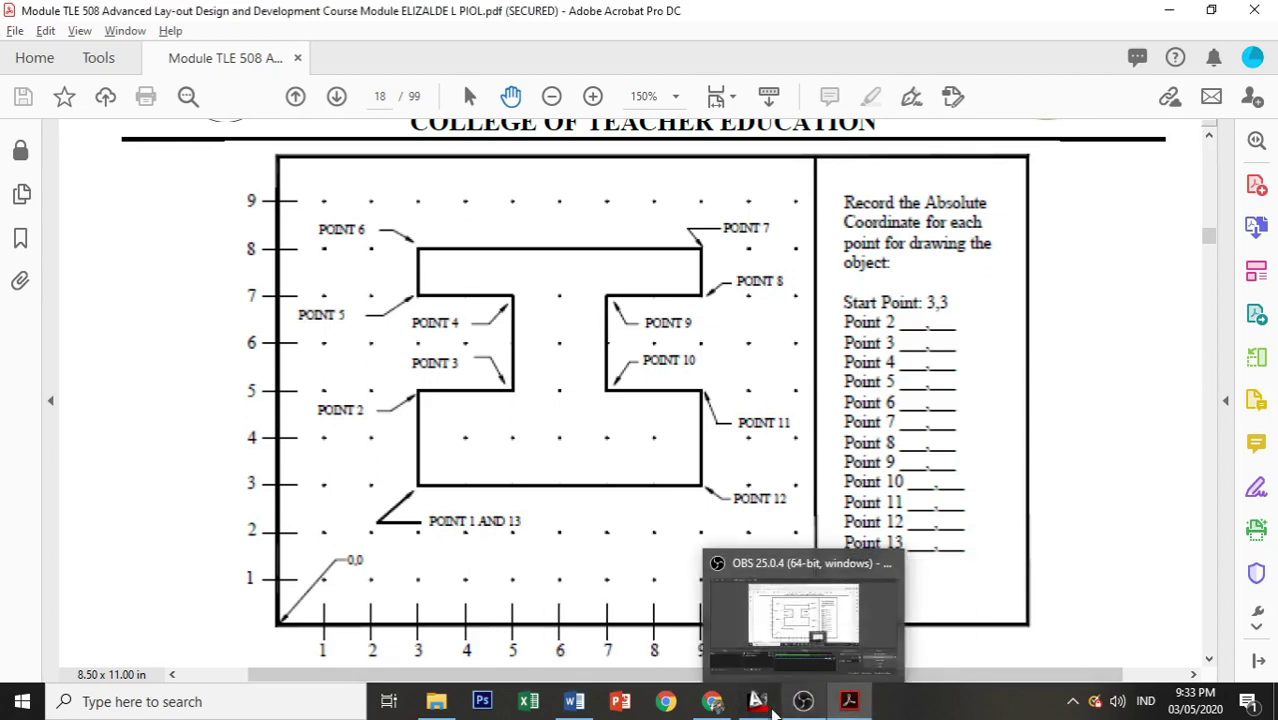
{"action": "mouse_move", "coordinate": [753, 701]}
{"action": "left_click", "coordinate": [858, 628]}
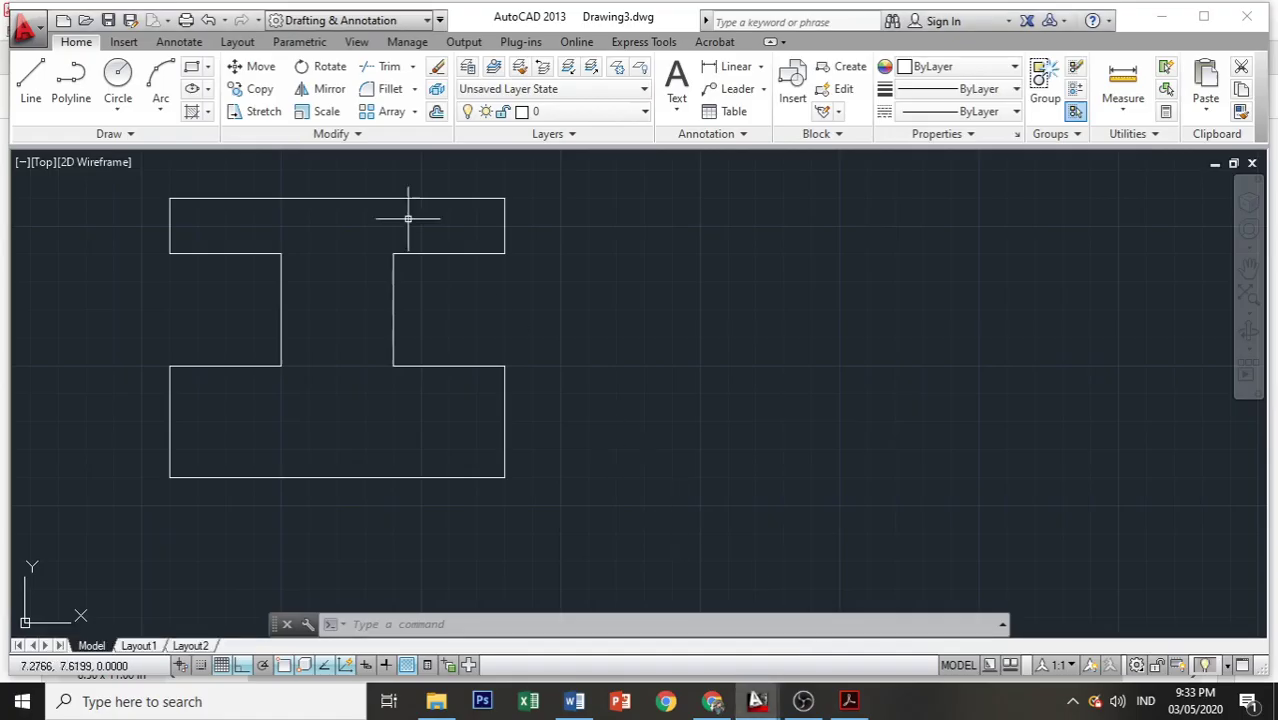